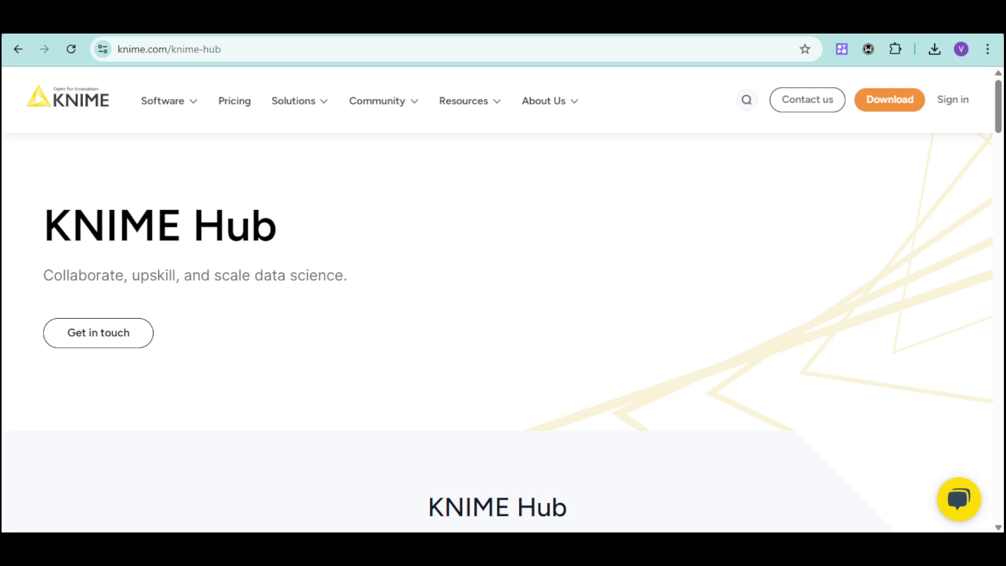
Scroll the KNIME Hub page down to the Community Hub and Business Hub overview paragraph.
scroll(529, 321, "down", 3)
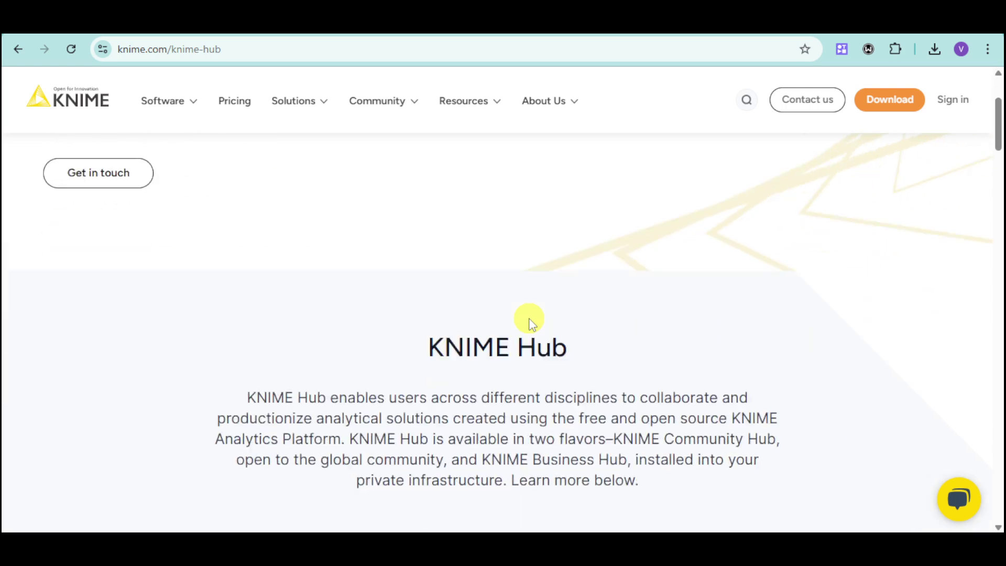
scroll(530, 322, "down", 1)
left_click(530, 322)
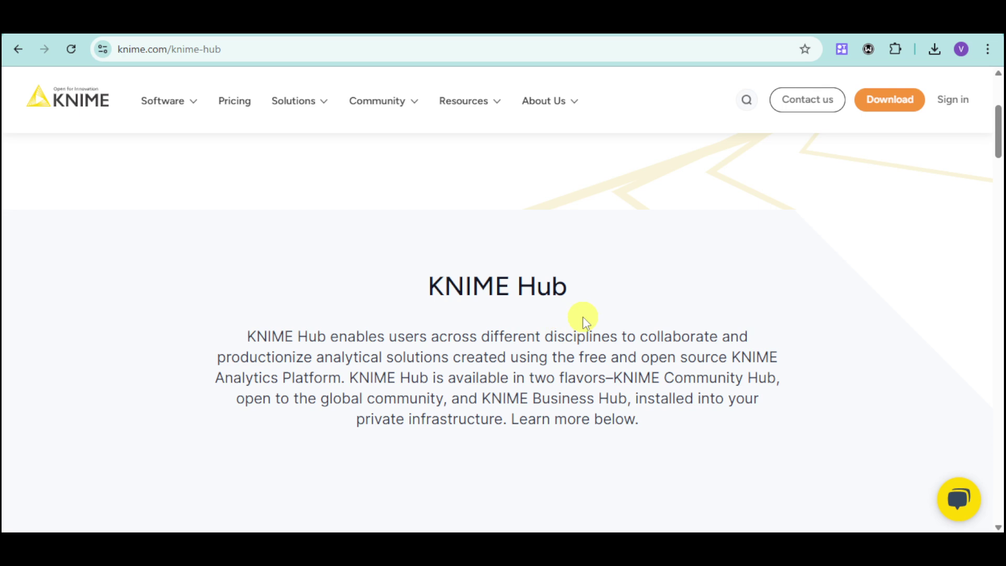
scroll(583, 317, "down", 1)
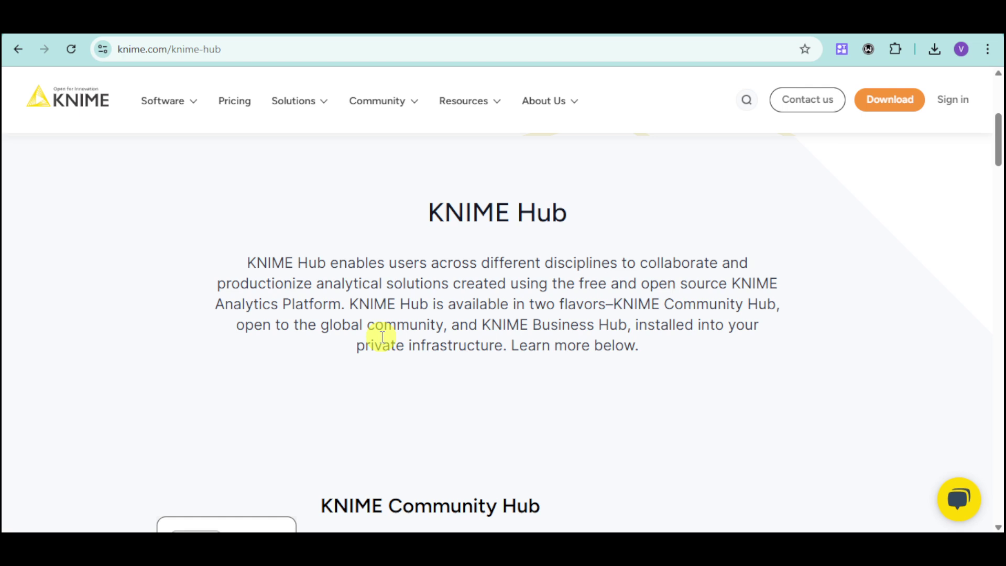
scroll(395, 337, "down", 1)
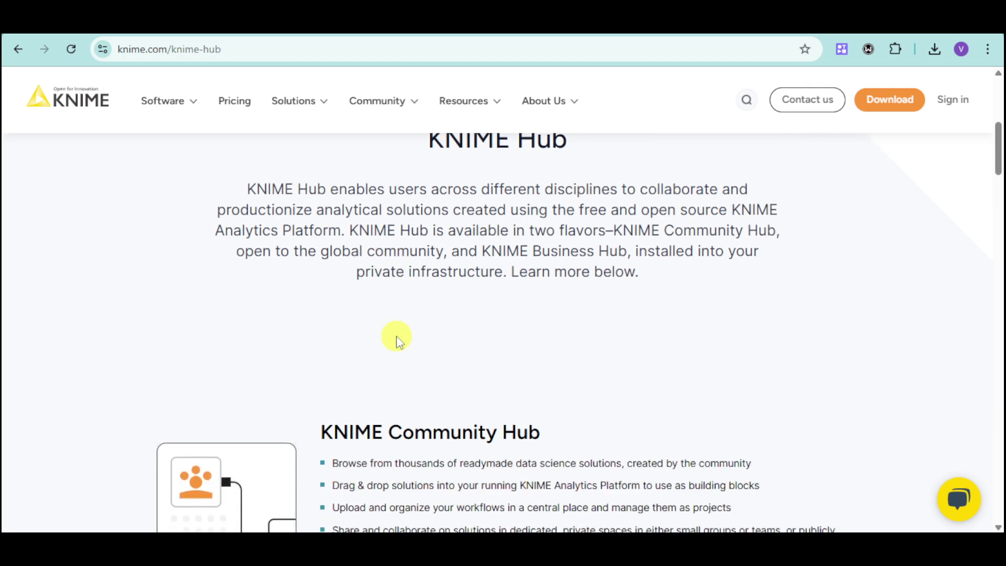
scroll(397, 339, "down", 1)
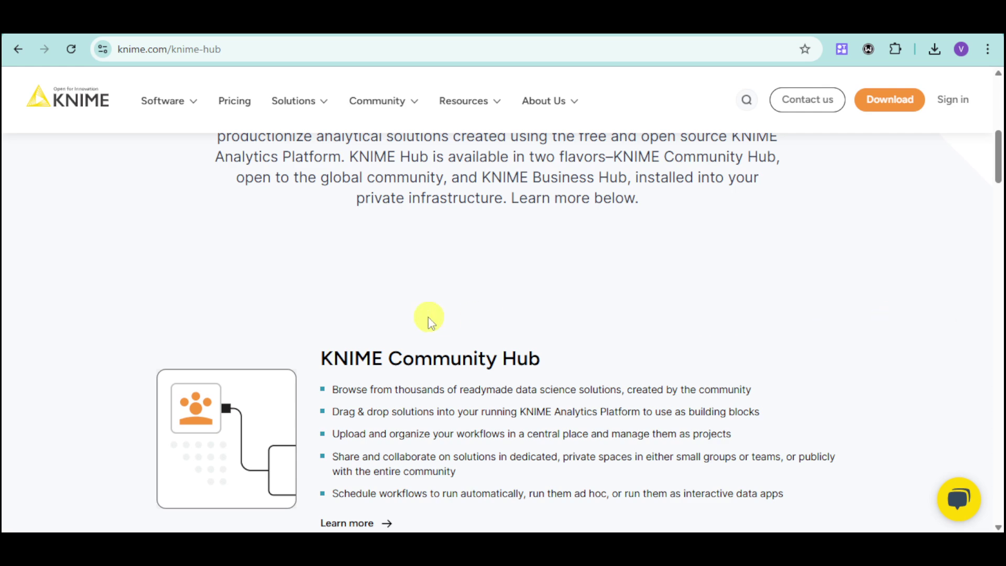
scroll(428, 316, "up", 10)
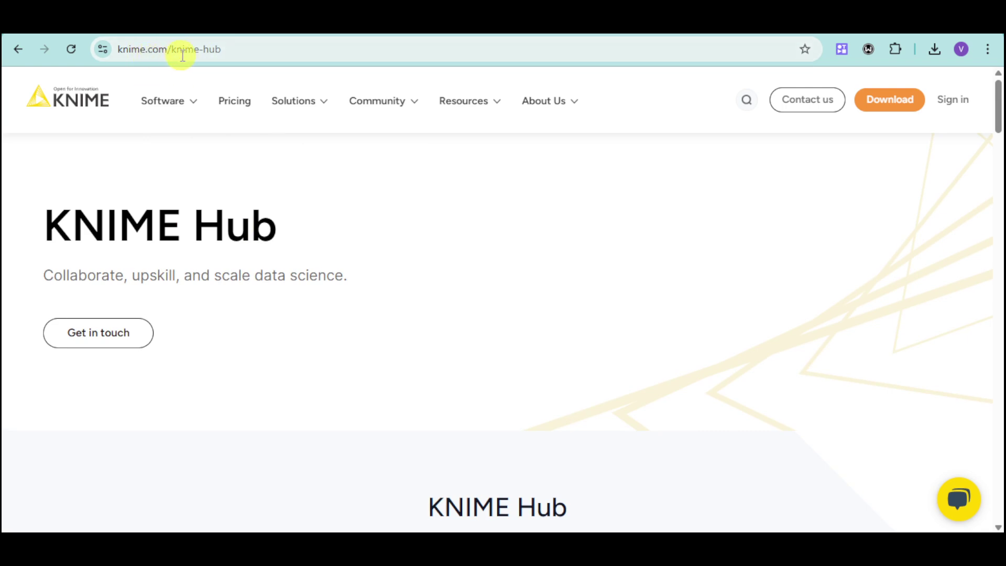
Go to the Pricing page and review the Personal, Team, Basic, Standard and Enterprise plan cards.
left_click(234, 104)
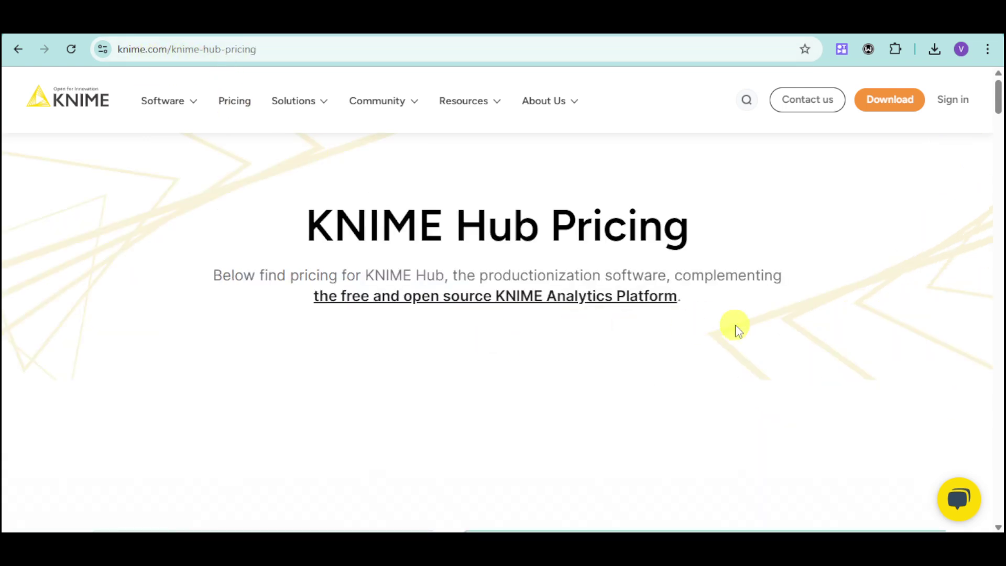
scroll(735, 328, "down", 5)
scroll(135, 322, "down", 3)
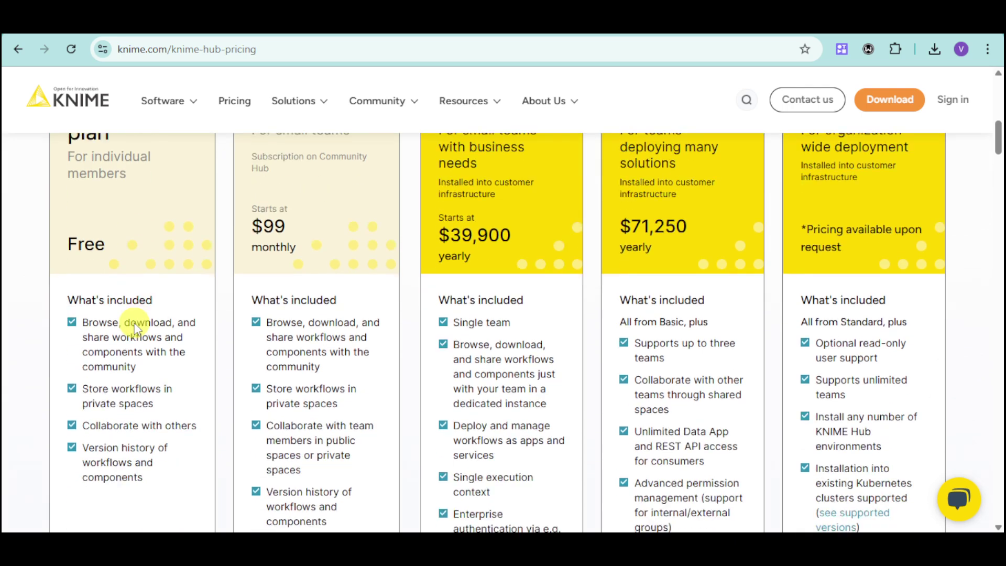
scroll(122, 266, "up", 2)
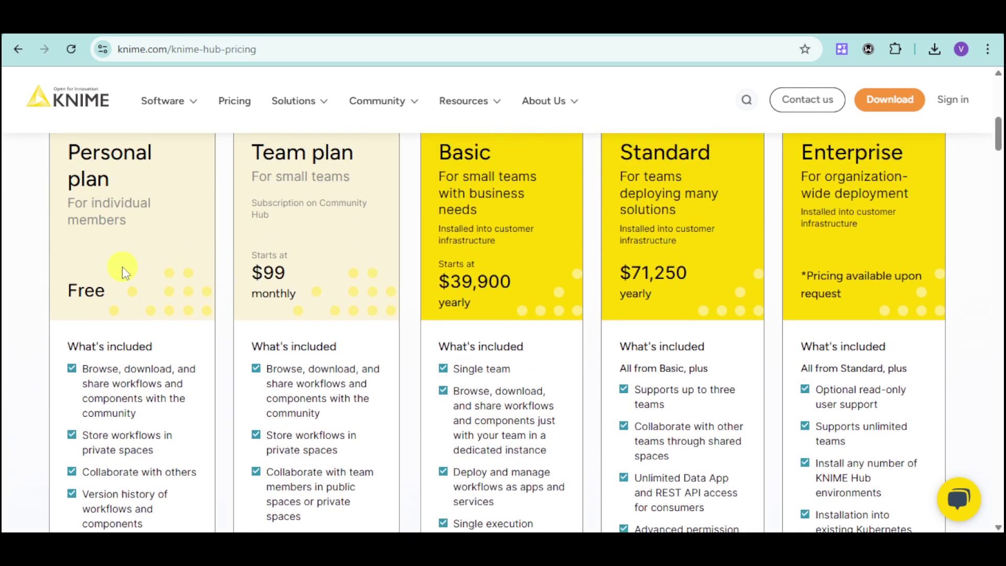
scroll(124, 270, "down", 5)
scroll(125, 270, "down", 6)
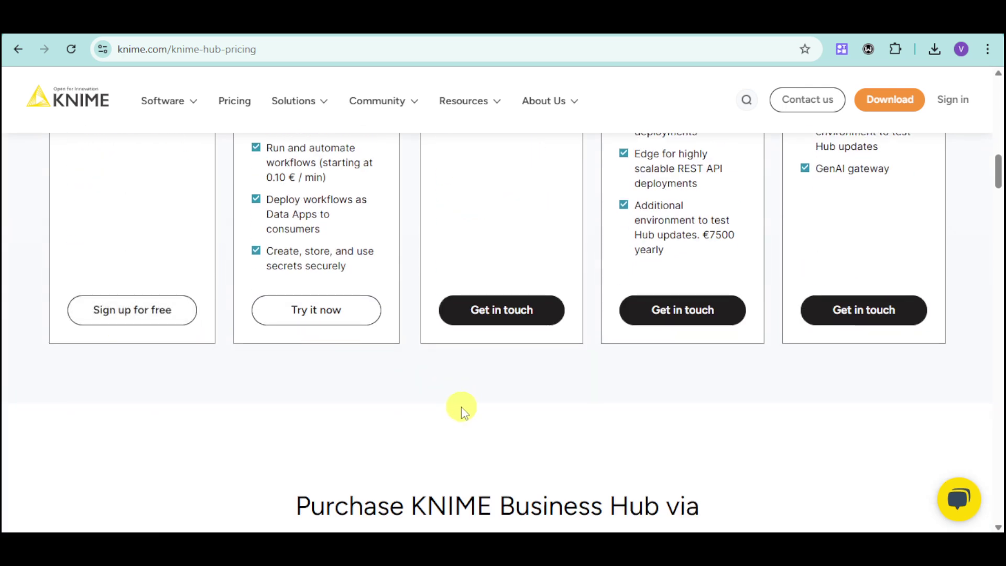
scroll(461, 409, "up", 7)
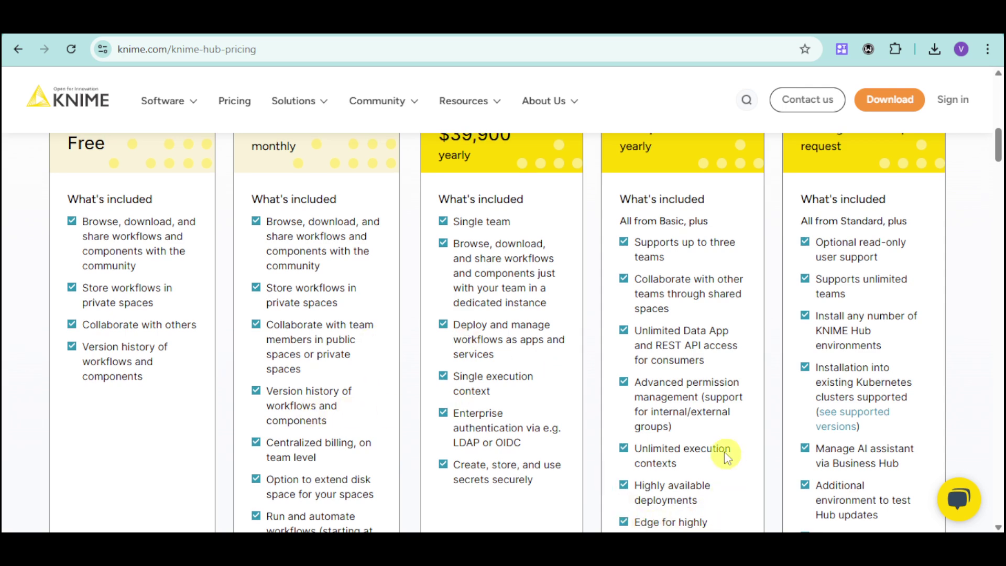
scroll(103, 366, "up", 1)
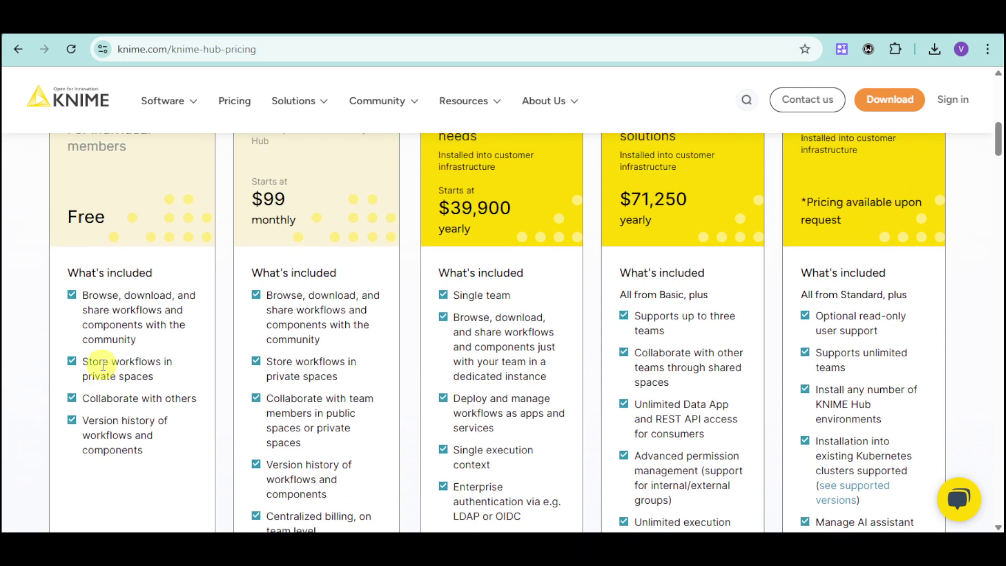
scroll(103, 366, "up", 1)
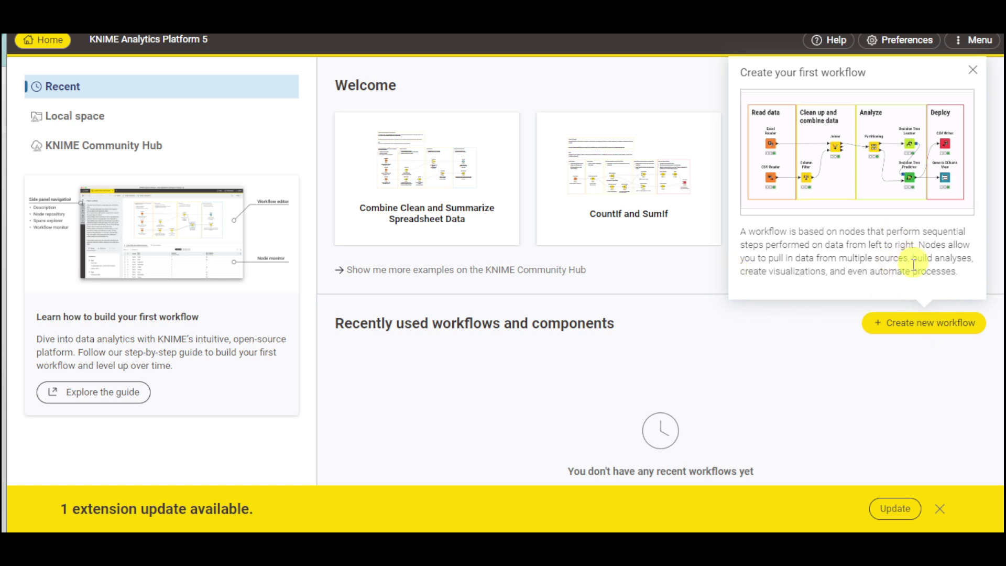
Create a new workflow named 'selling' in place of the default KNIME_project.
left_click(889, 329)
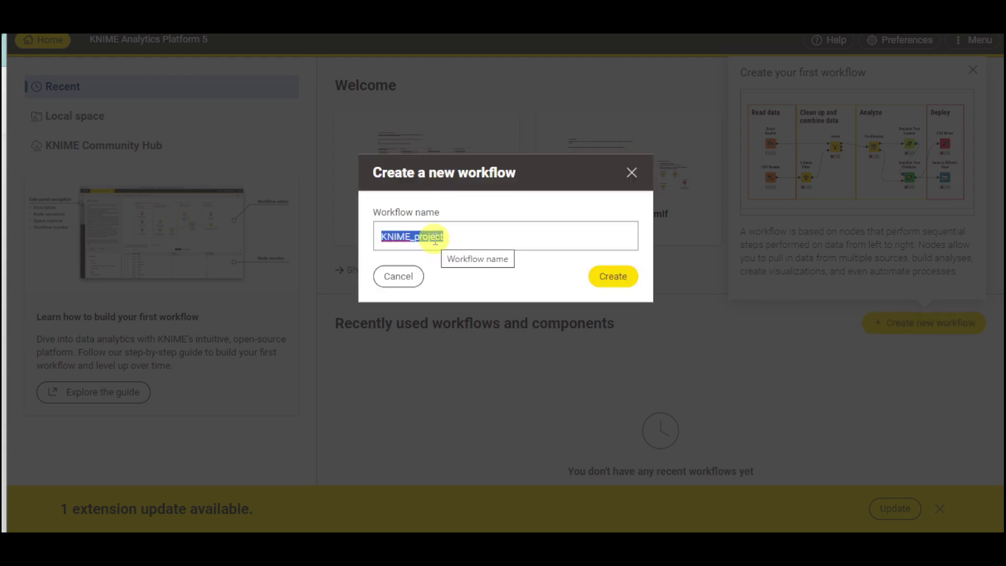
type("selling")
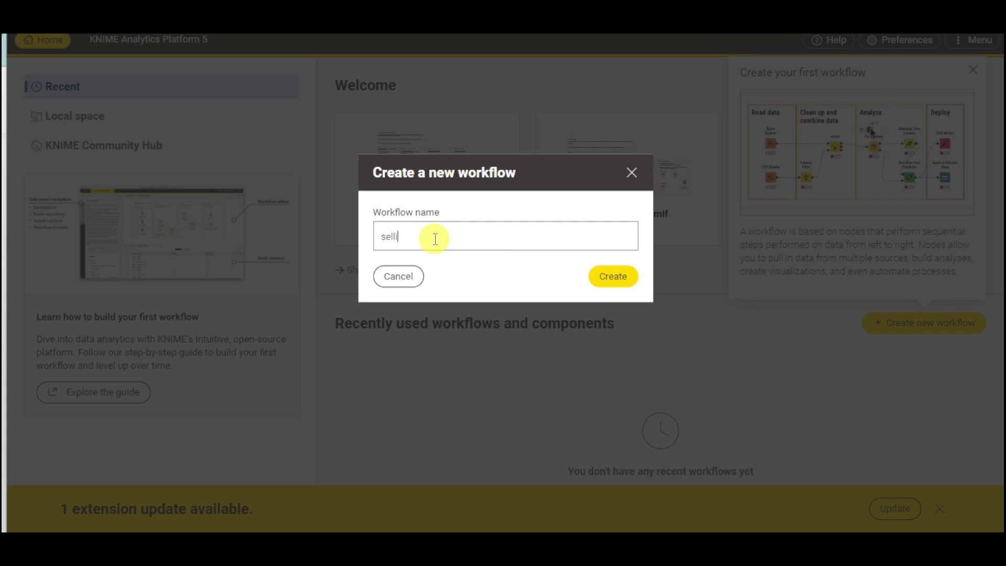
left_click(608, 277)
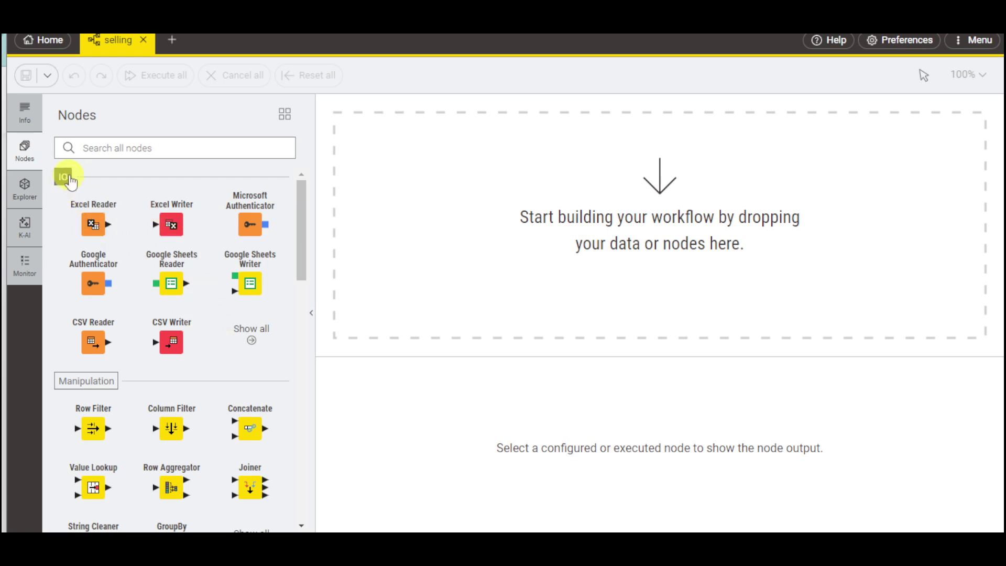
scroll(149, 341, "down", 2)
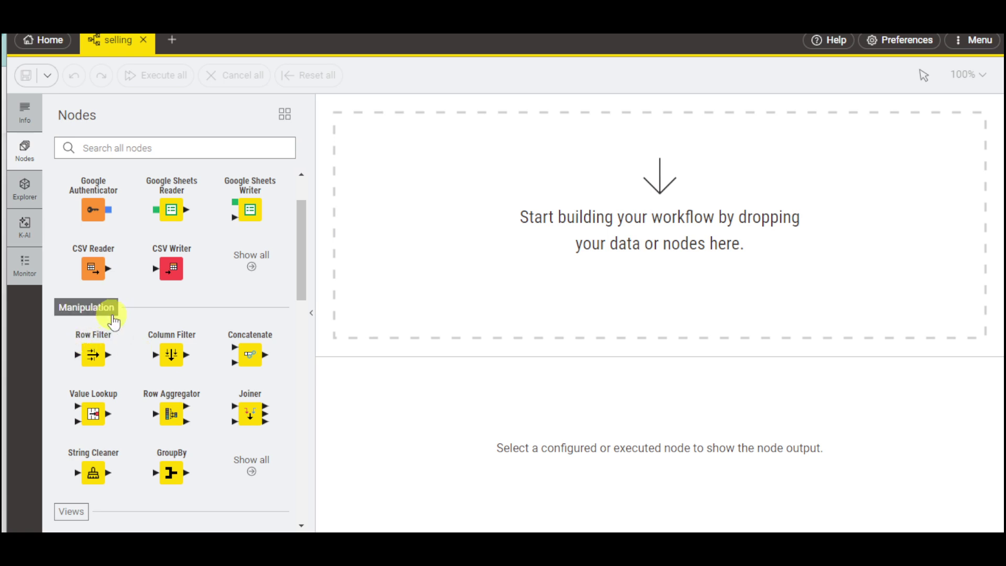
scroll(105, 474, "down", 6)
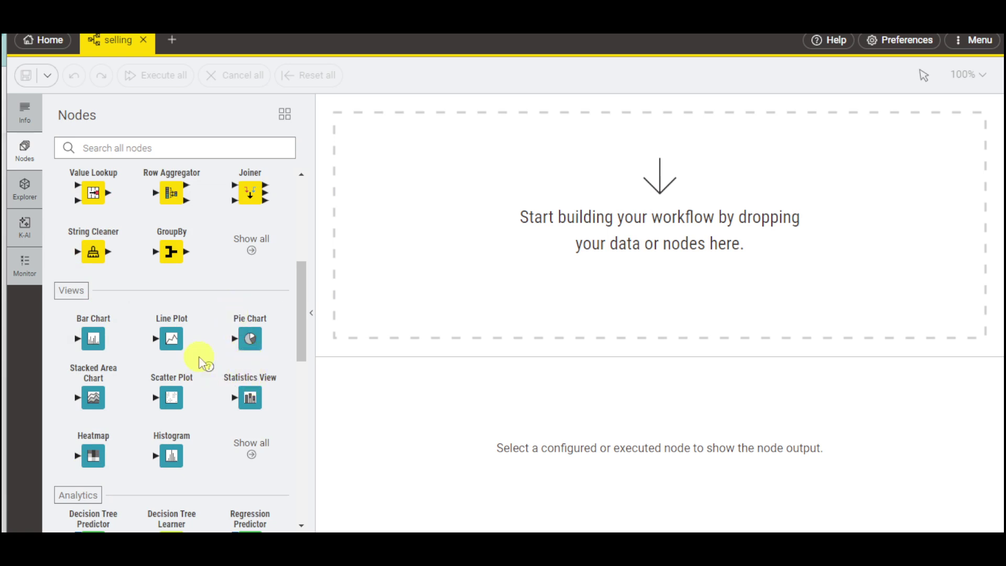
scroll(202, 356, "down", 6)
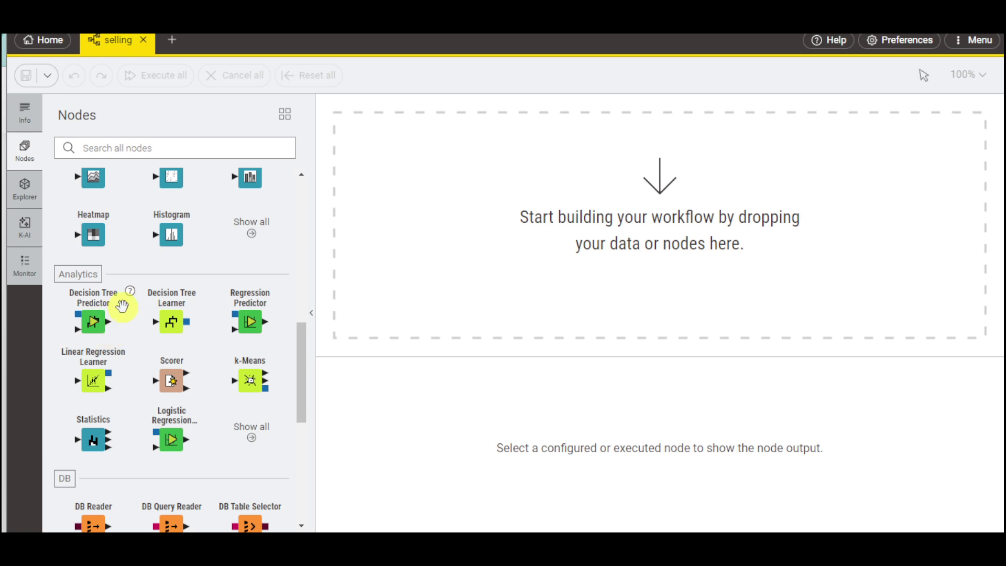
scroll(129, 301, "down", 2)
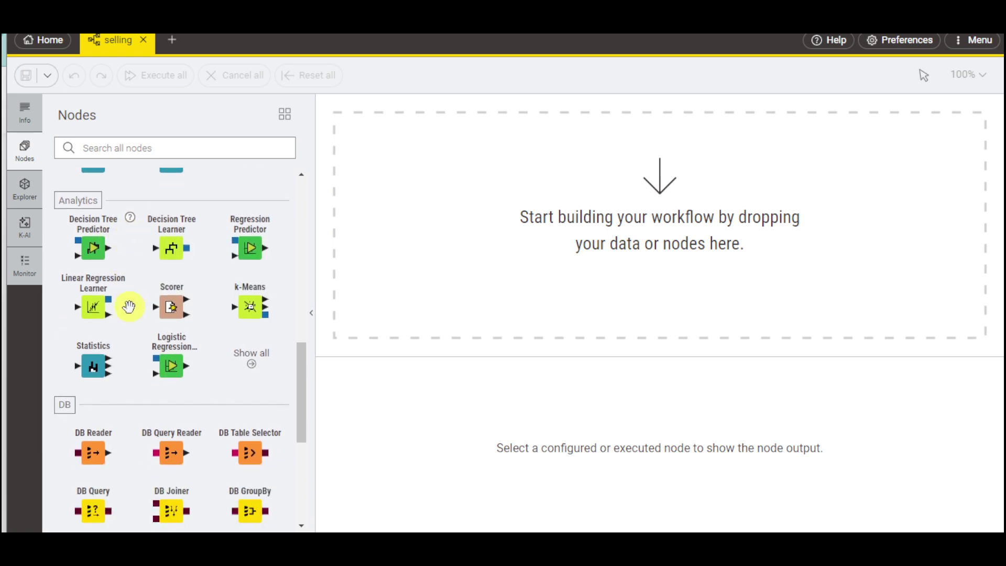
scroll(152, 406, "down", 7)
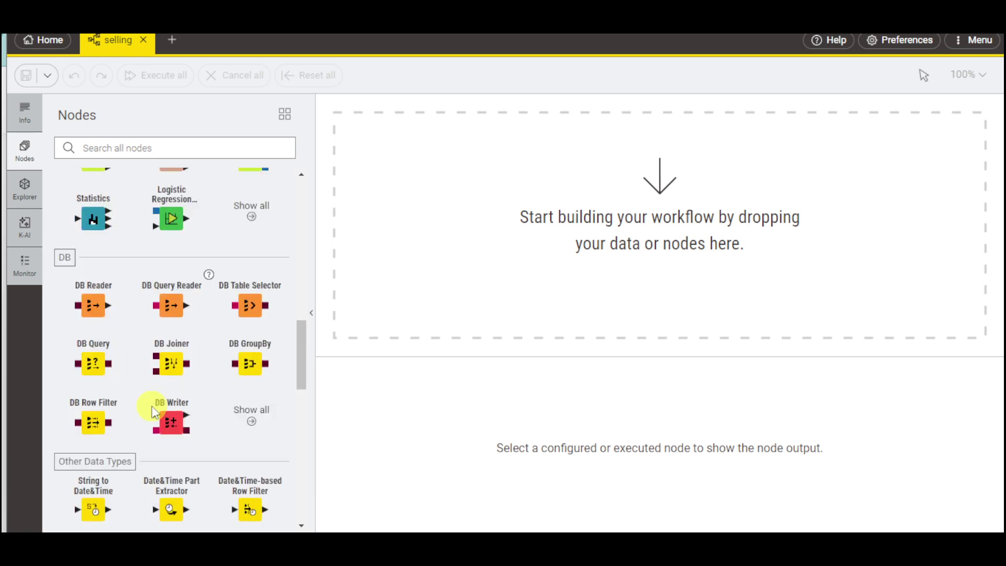
scroll(177, 384, "down", 4)
scroll(180, 393, "down", 5)
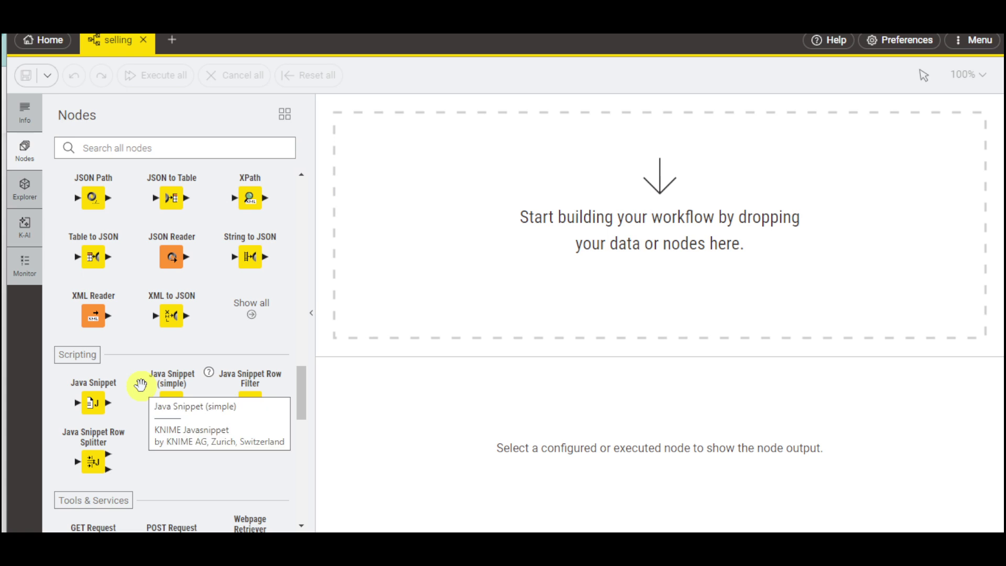
scroll(140, 385, "down", 8)
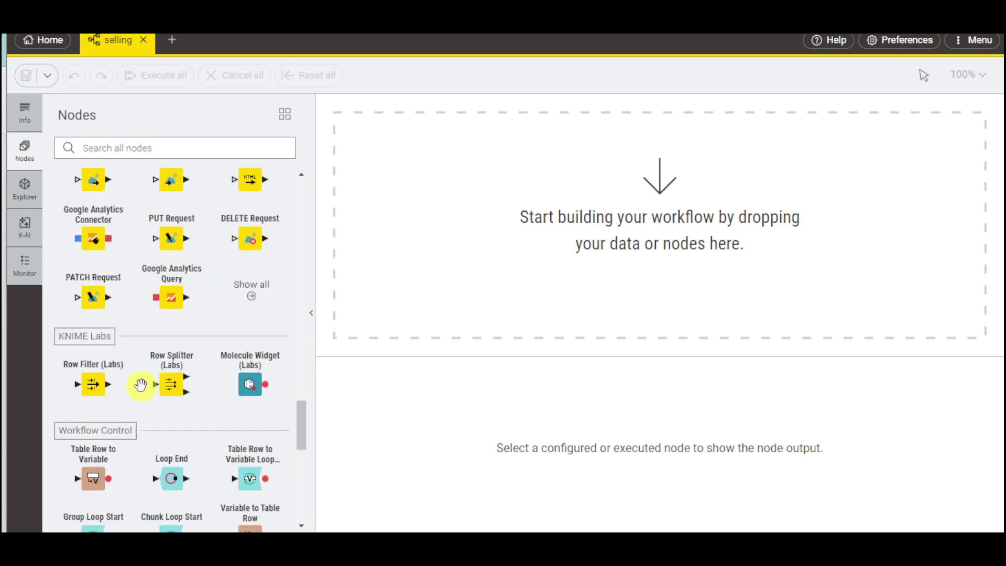
scroll(140, 385, "down", 5)
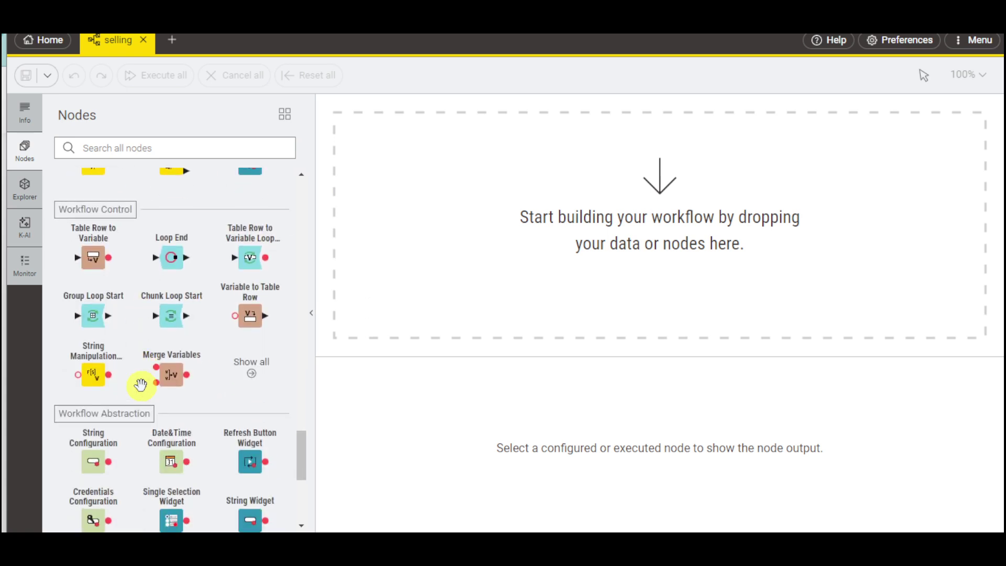
scroll(140, 385, "down", 3)
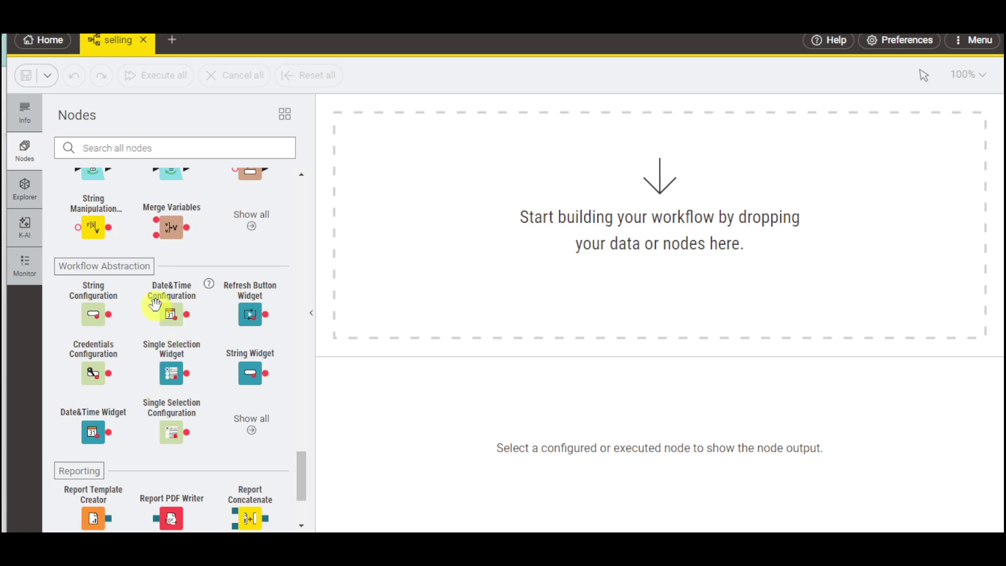
scroll(154, 304, "down", 3)
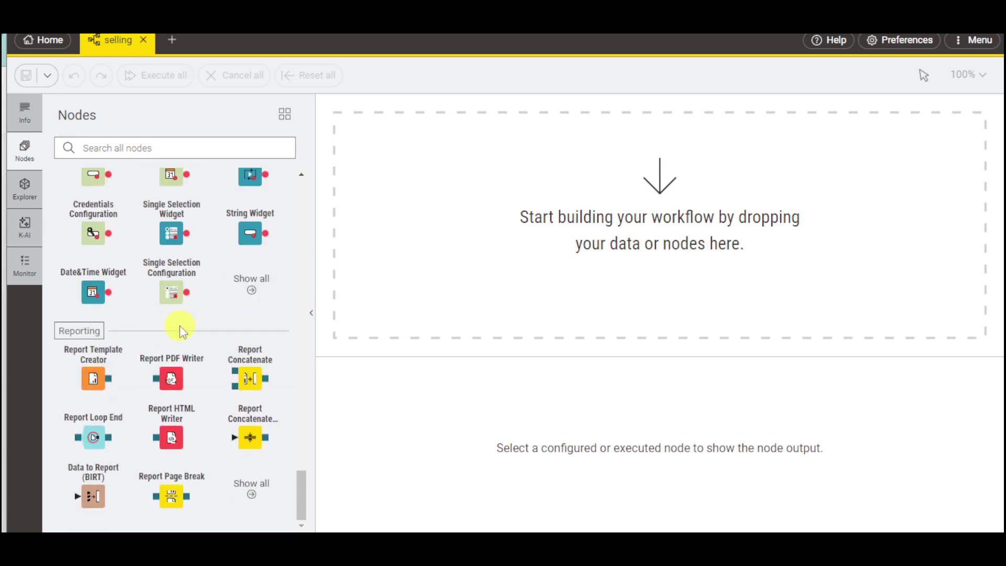
Place a Google Sheets Reader and, above it, an Excel Writer on the canvas, closing the tip popups.
left_click_drag(301, 498, 306, 177)
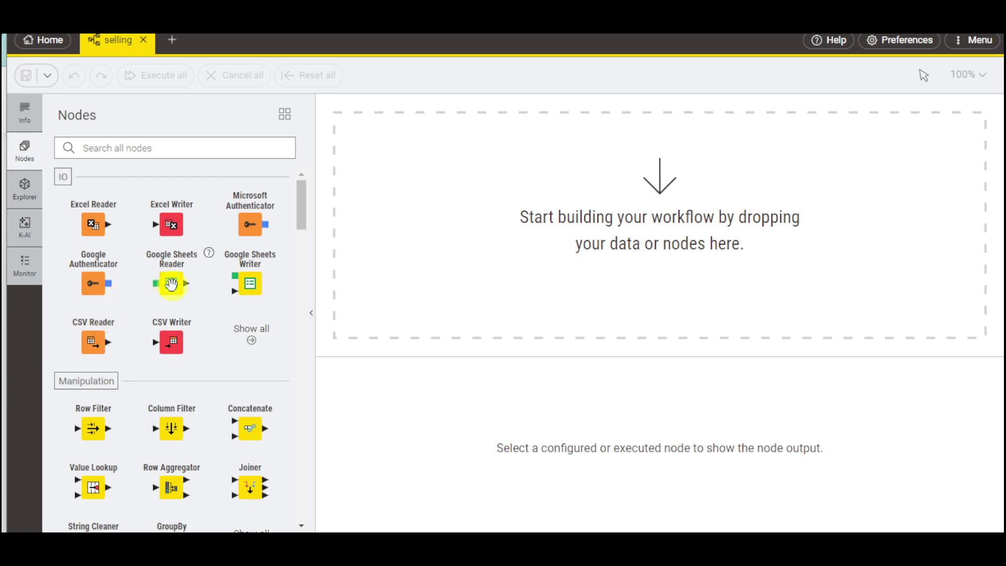
left_click_drag(171, 284, 478, 236)
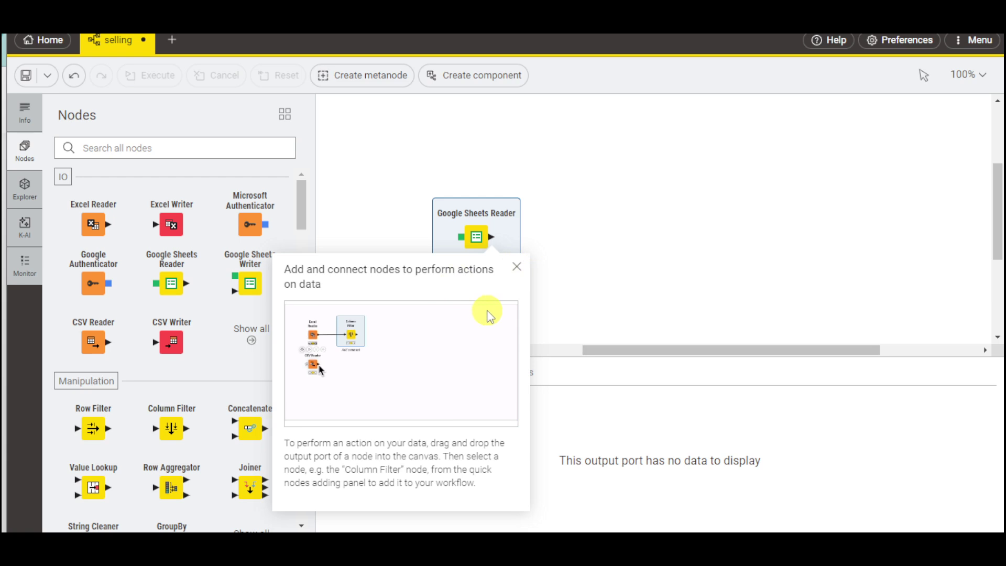
left_click(516, 266)
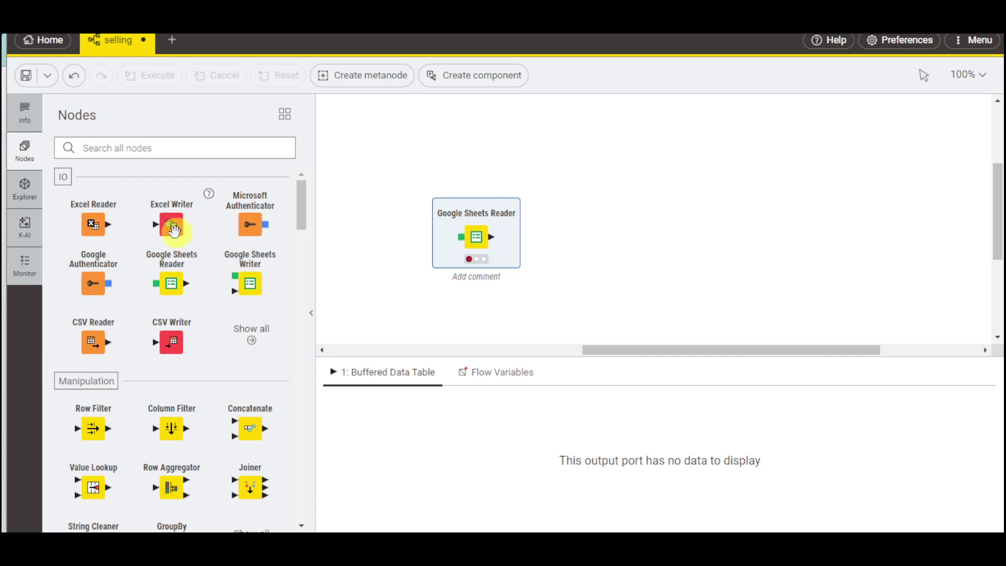
left_click_drag(171, 224, 400, 155)
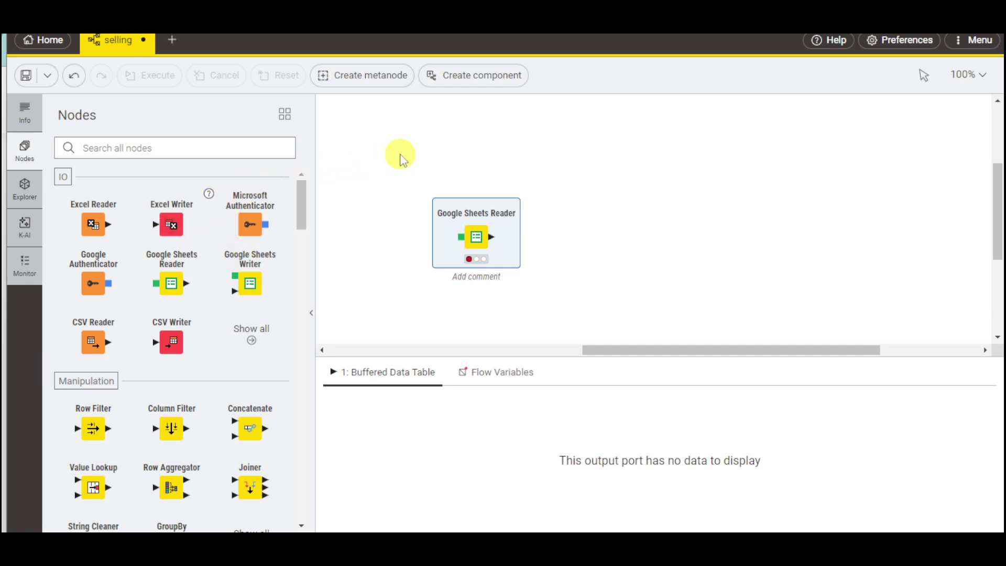
left_click(396, 163)
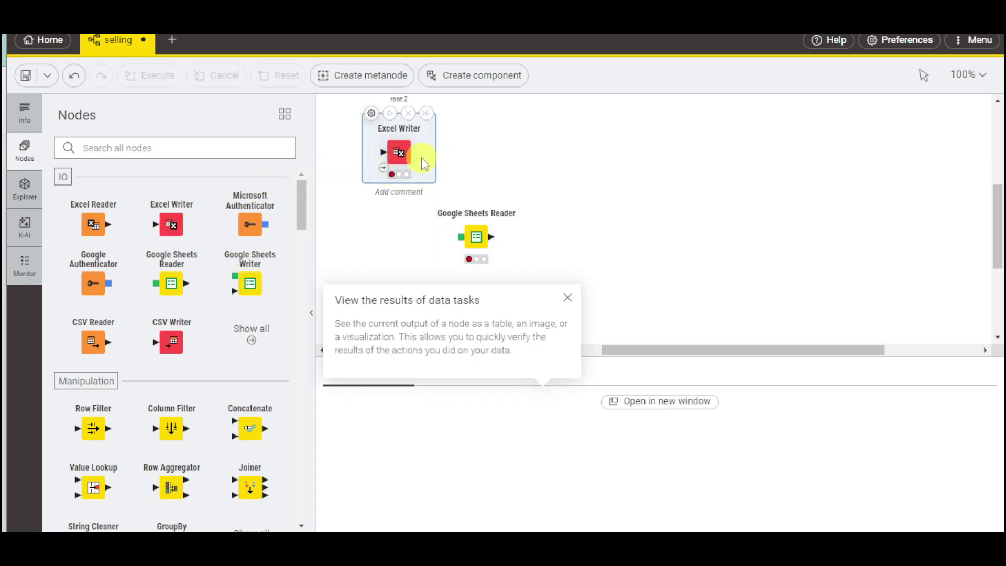
left_click(466, 239)
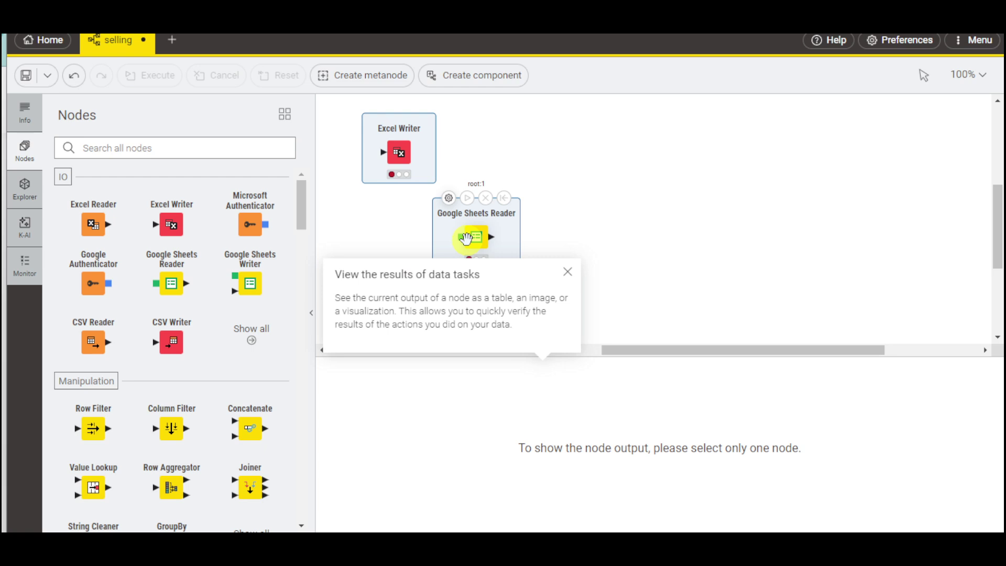
left_click(568, 272)
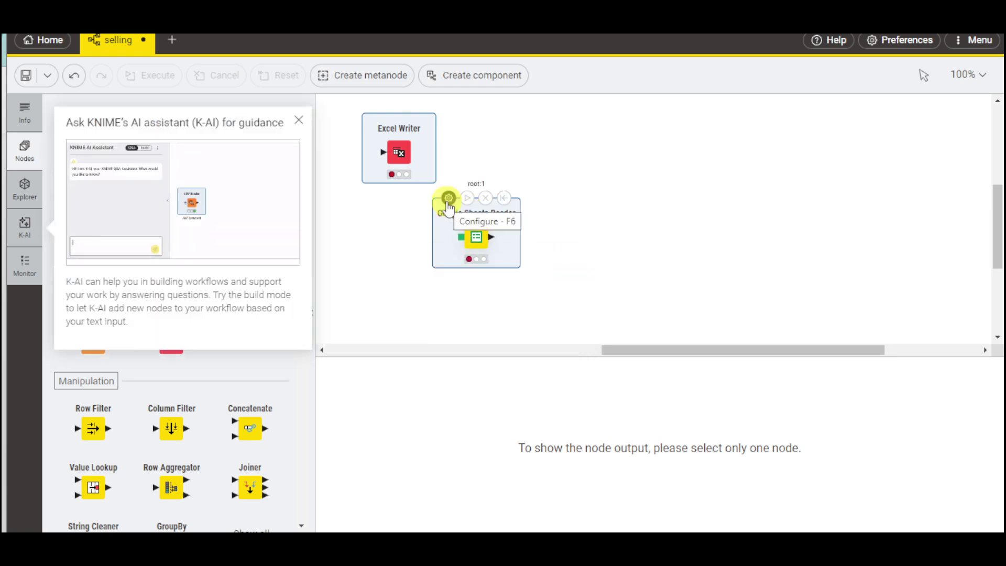
Try Node connections > Connect nodes on the Google Sheets Reader, then close the K-AI guidance popup.
right_click(454, 227)
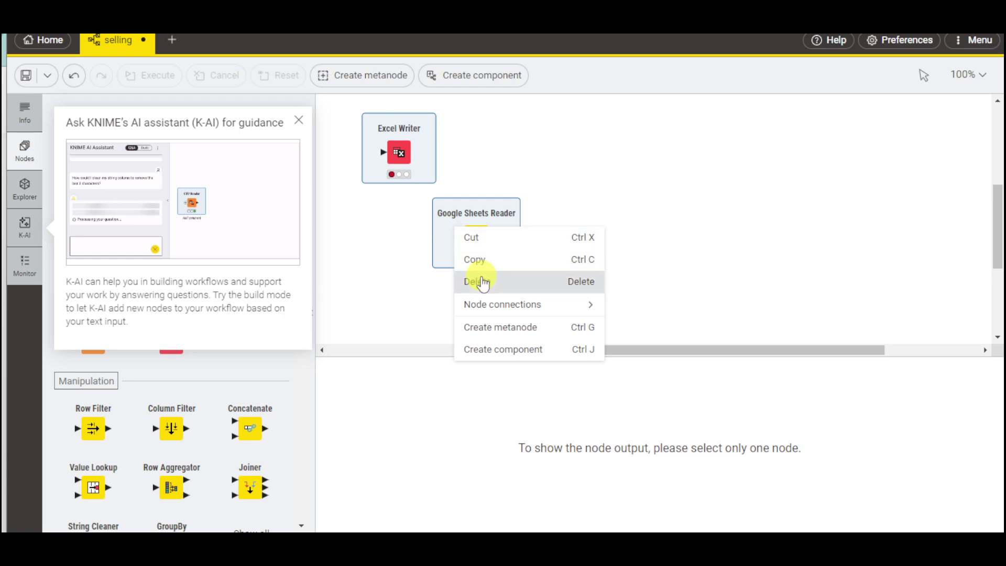
mouse_move(489, 305)
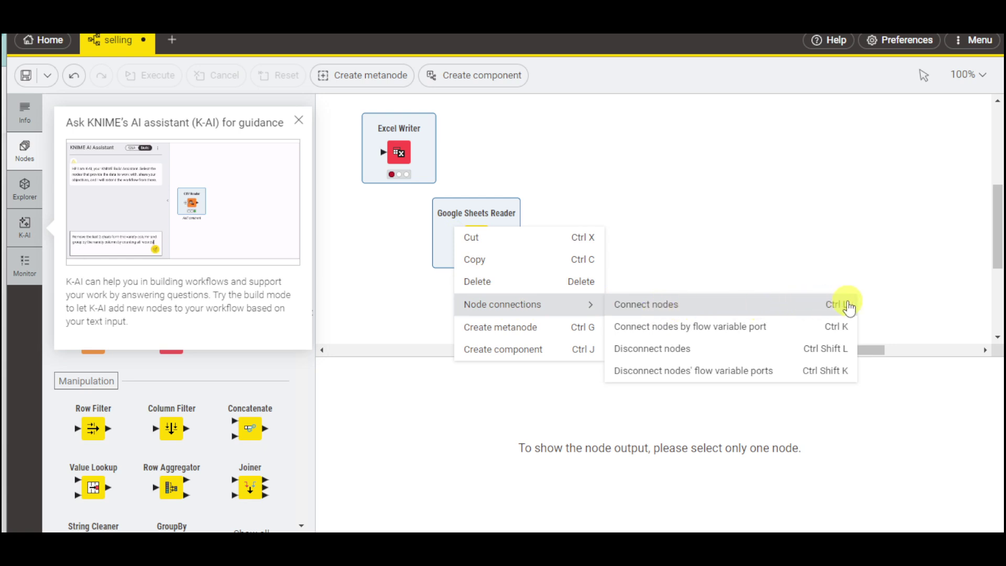
left_click(807, 306)
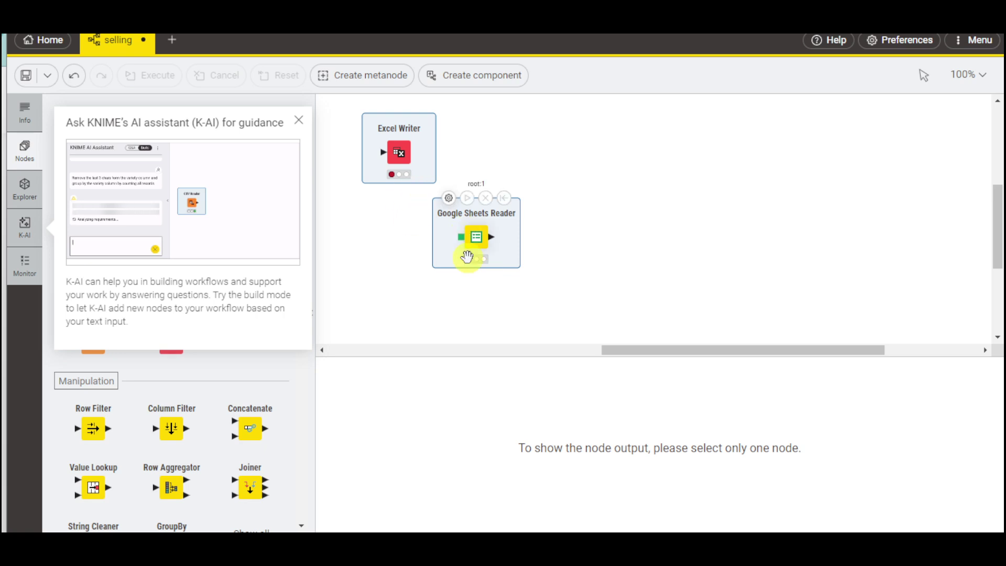
left_click(643, 210)
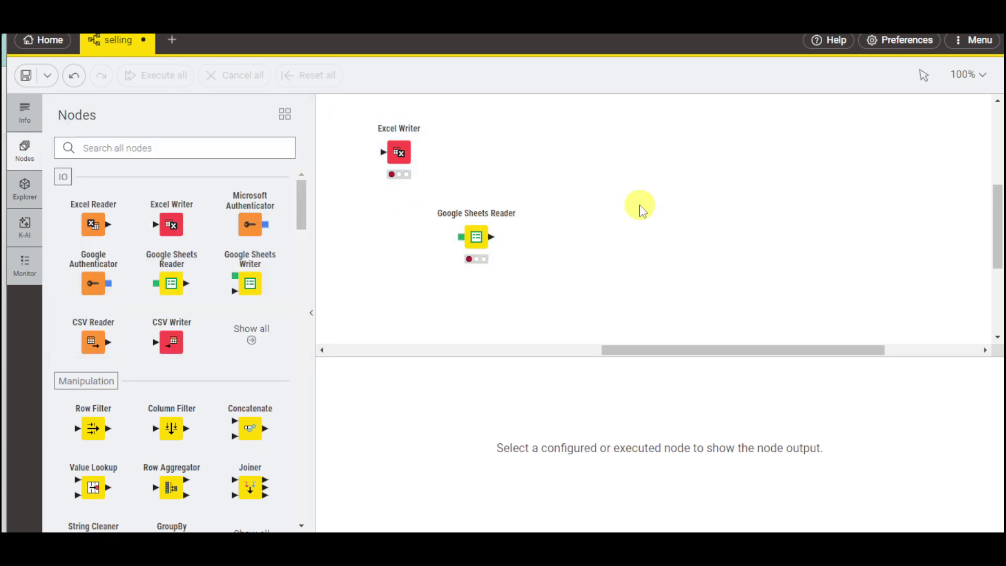
Add a File System Connection input port to Excel Writer, then view Google Sheets Reader's flow variables.
left_click(406, 147)
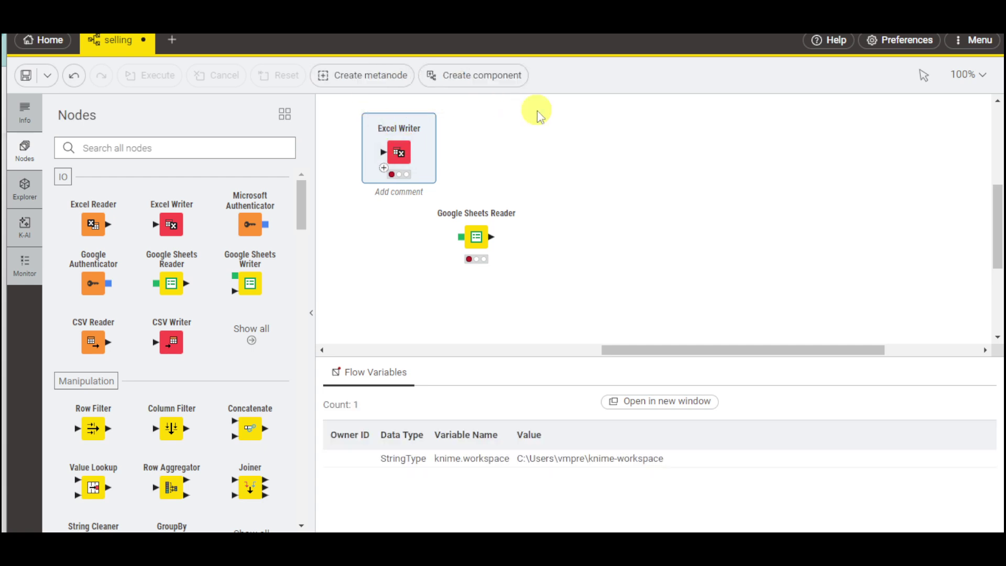
left_click(384, 167)
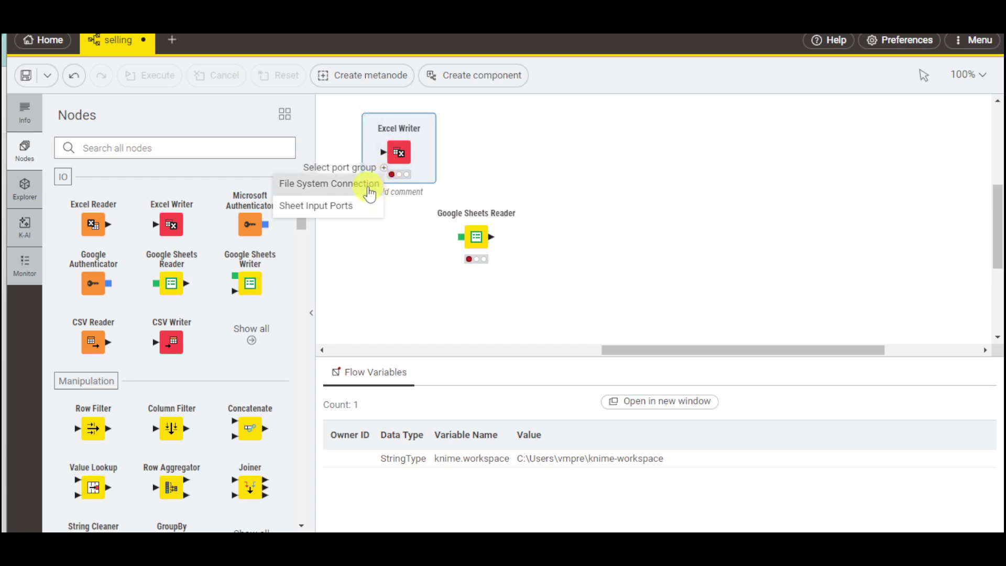
left_click(369, 190)
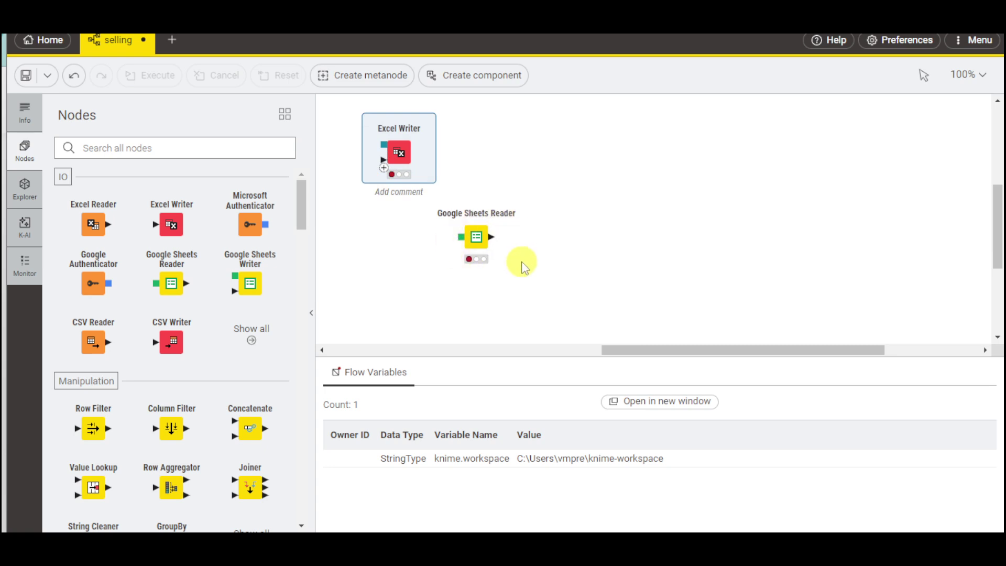
left_click(498, 248)
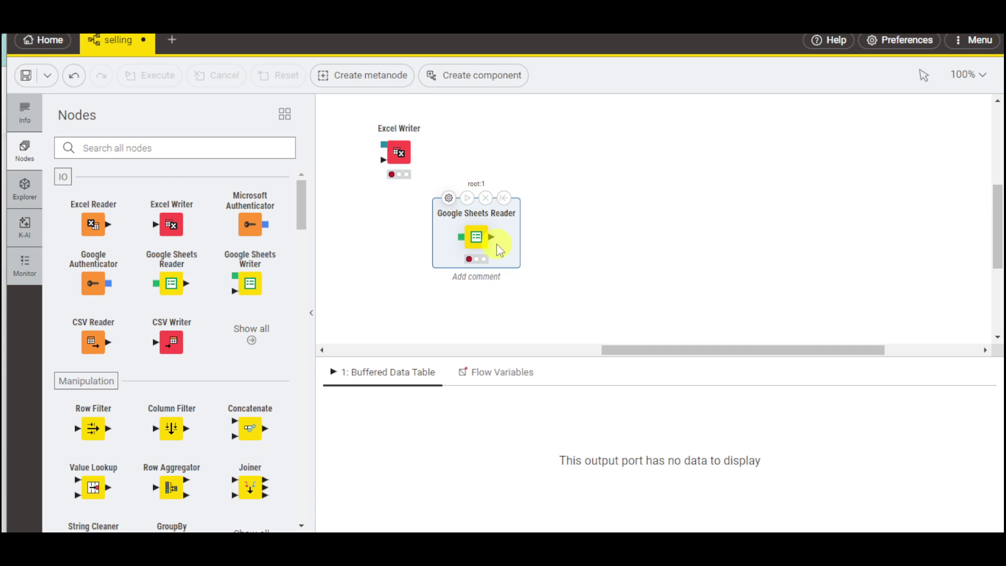
left_click(489, 374)
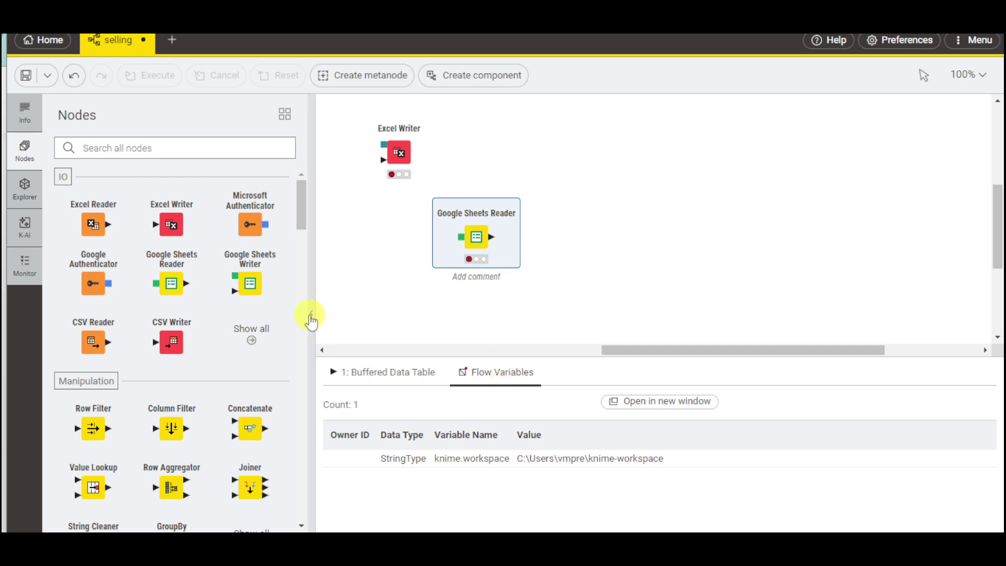
scroll(230, 325, "down", 2)
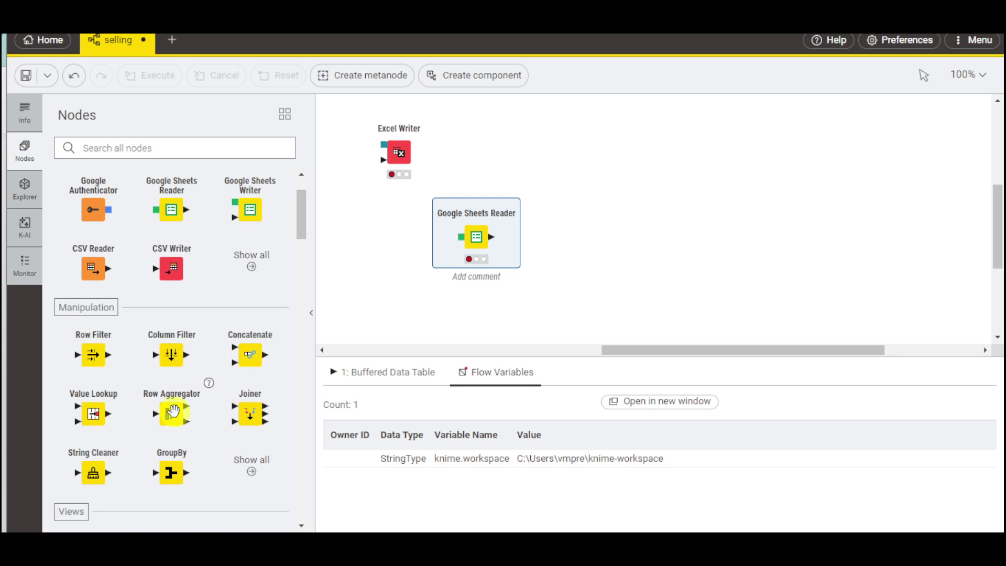
left_click_drag(93, 355, 634, 221)
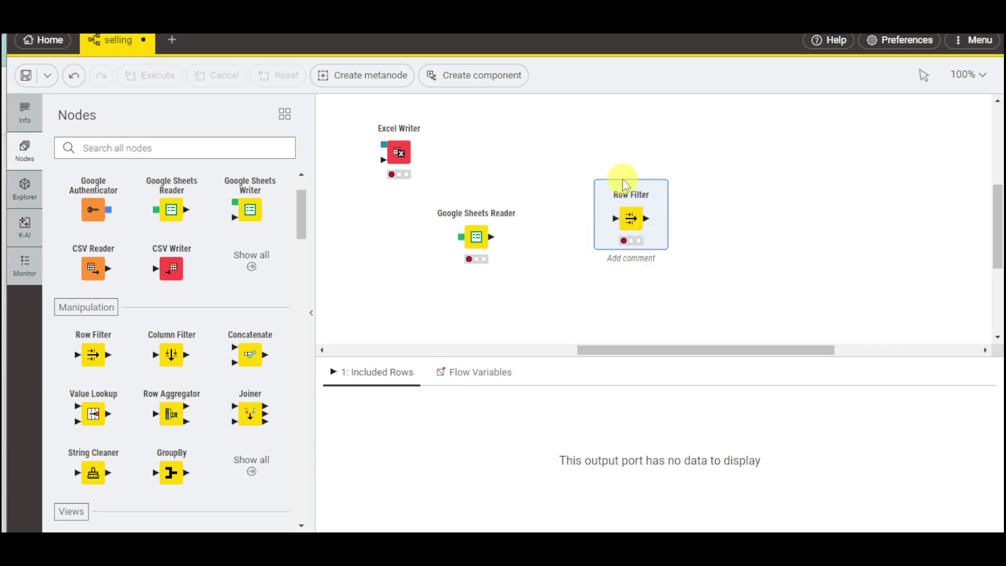
left_click(606, 183)
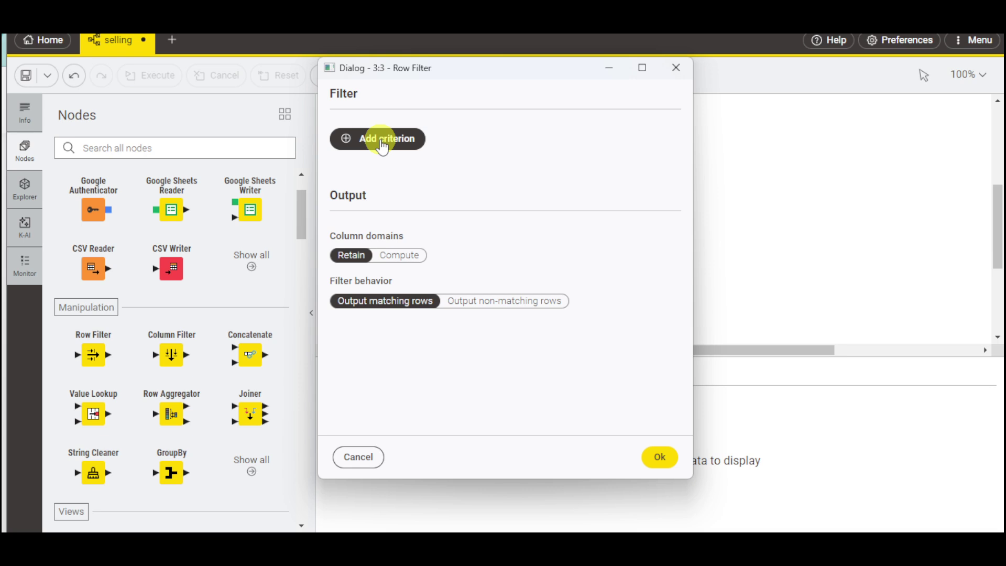
left_click(676, 67)
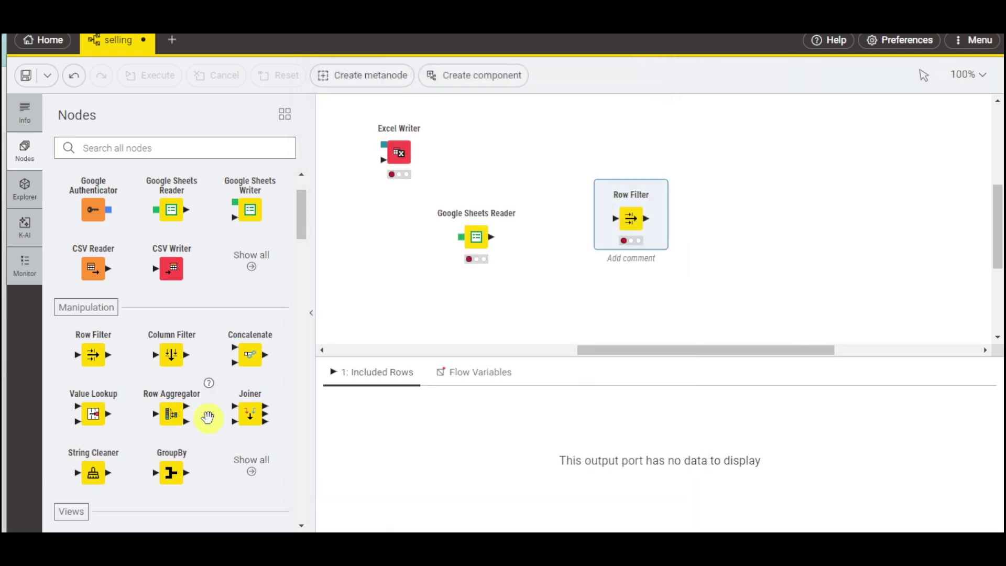
Place a Bar Chart node from the Views section just right of the Row Filter.
scroll(207, 417, "down", 2)
scroll(205, 416, "up", 2)
scroll(184, 414, "down", 5)
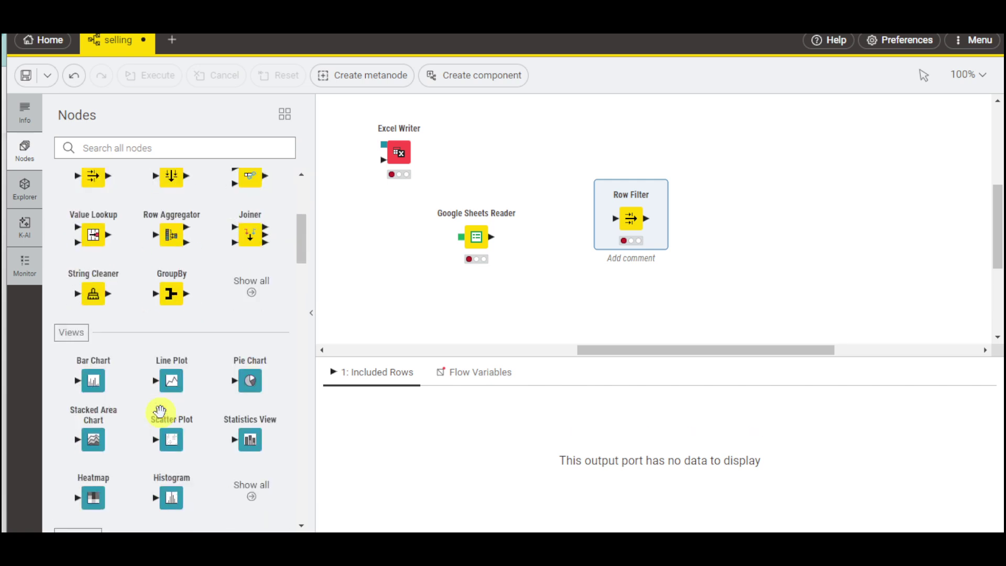
scroll(160, 411, "down", 1)
left_click_drag(93, 339, 409, 271)
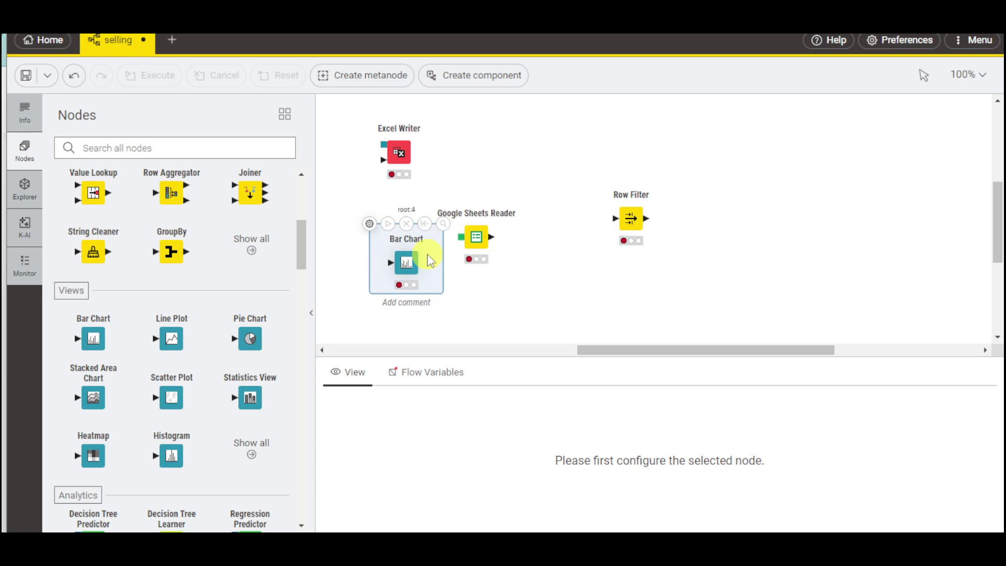
left_click_drag(430, 260, 702, 212)
left_click(589, 314)
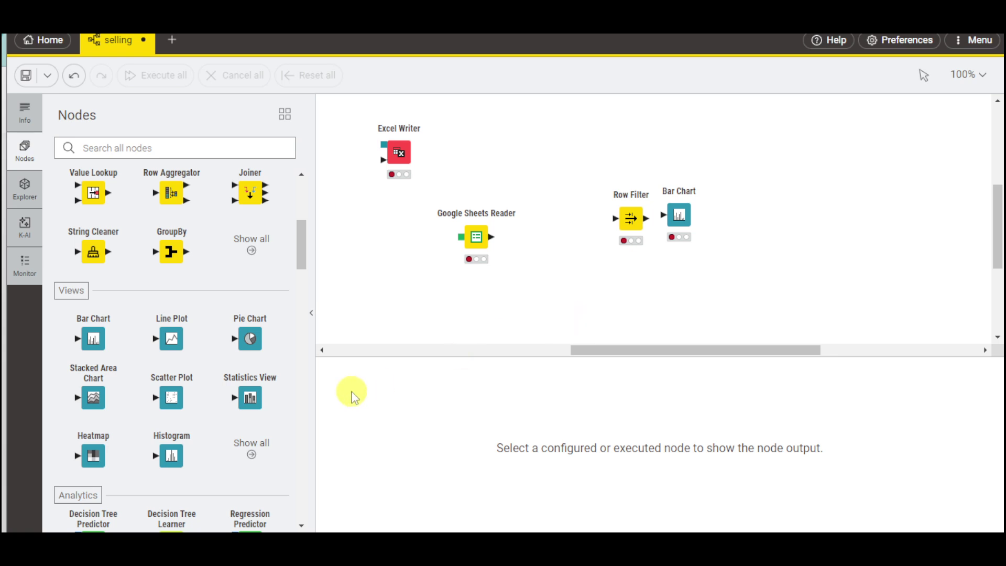
scroll(213, 372, "down", 3)
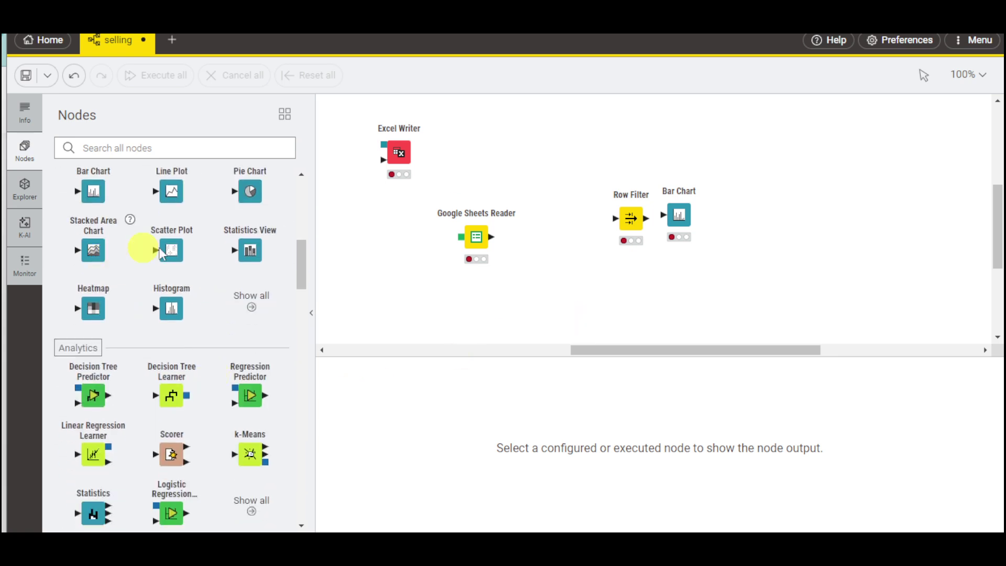
scroll(215, 315, "down", 5)
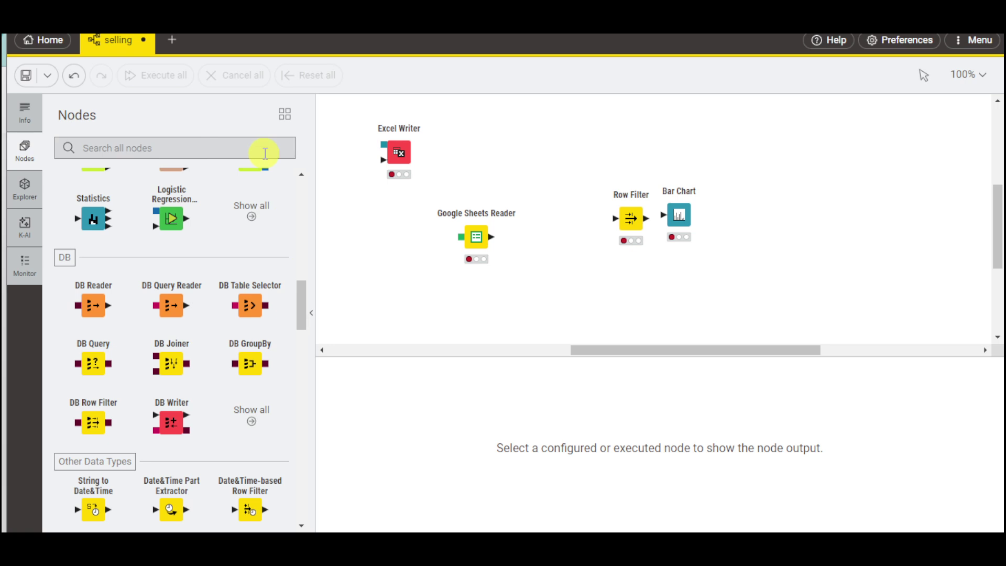
Open Example Workflows > Retail > Finding Association Rules for Market Basket Analysis, skipping the extension install.
left_click(32, 186)
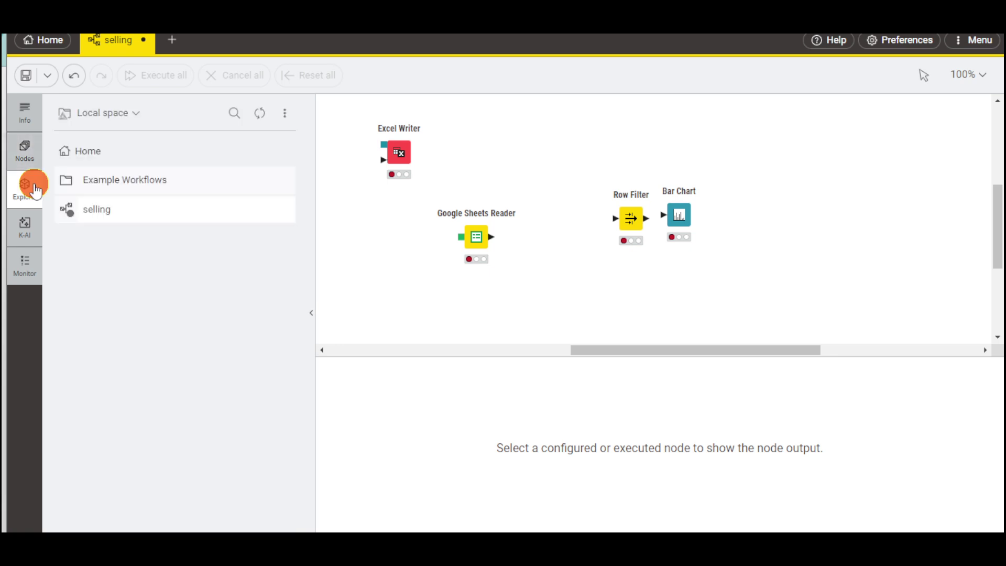
left_click(153, 180)
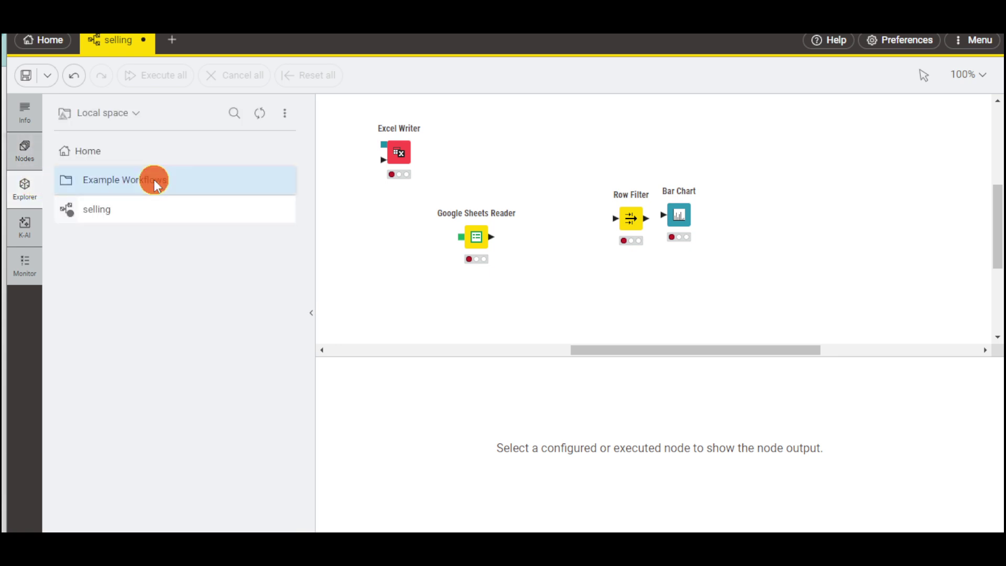
double_click(153, 179)
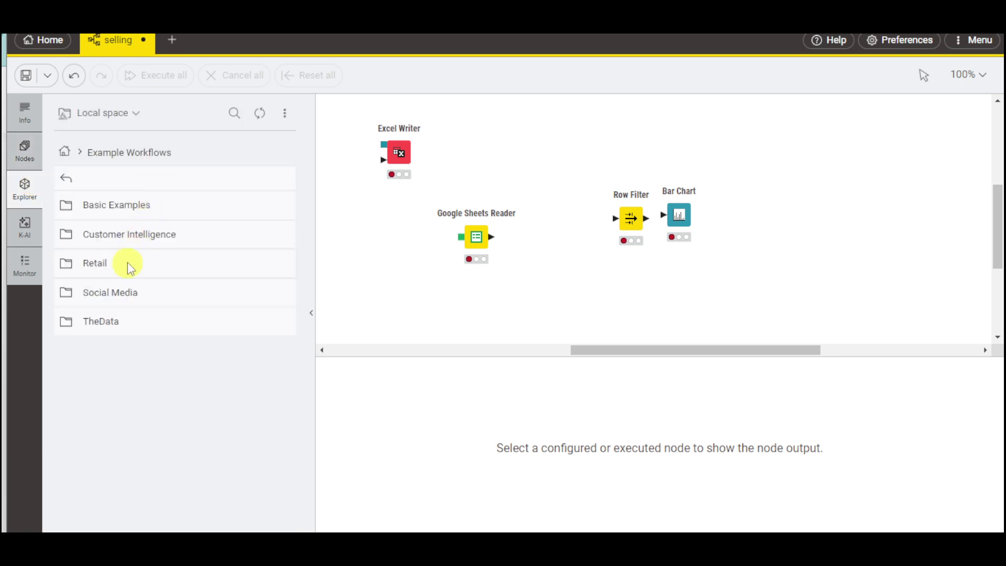
double_click(126, 264)
left_click(155, 201)
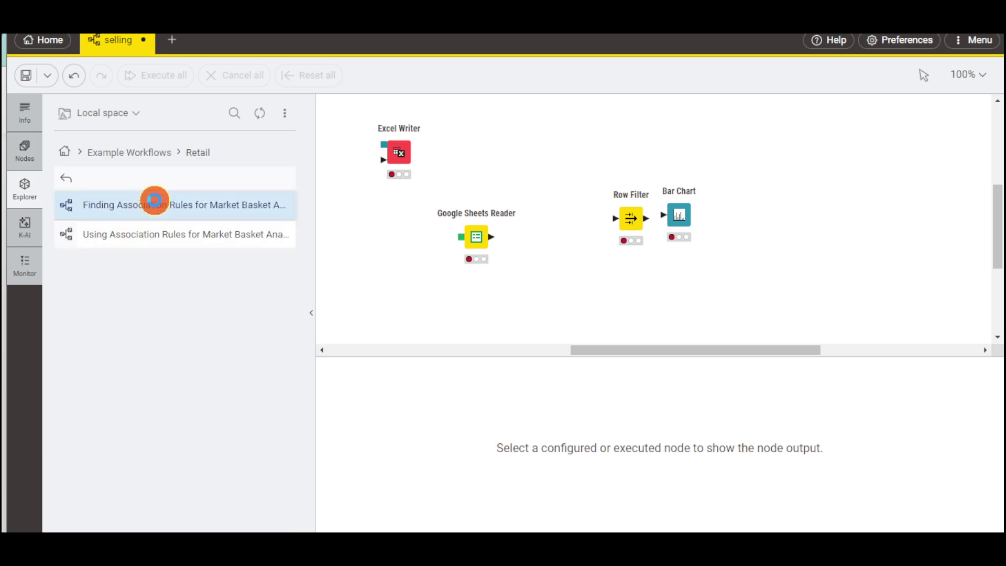
double_click(155, 201)
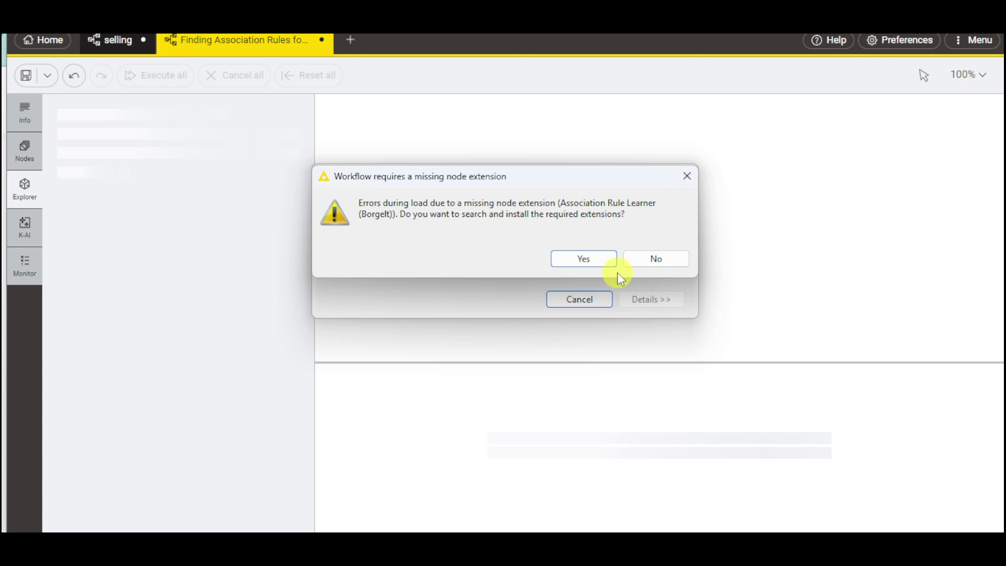
left_click(684, 175)
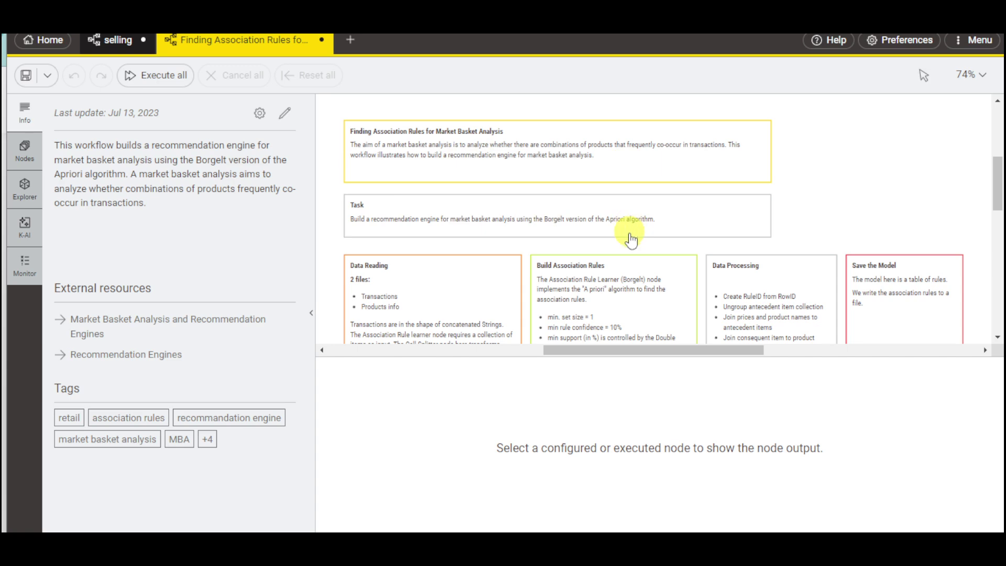
Scroll over the association-rule nodes, reopen the Nodes panel, and select the Number to String node.
scroll(637, 261, "down", 8)
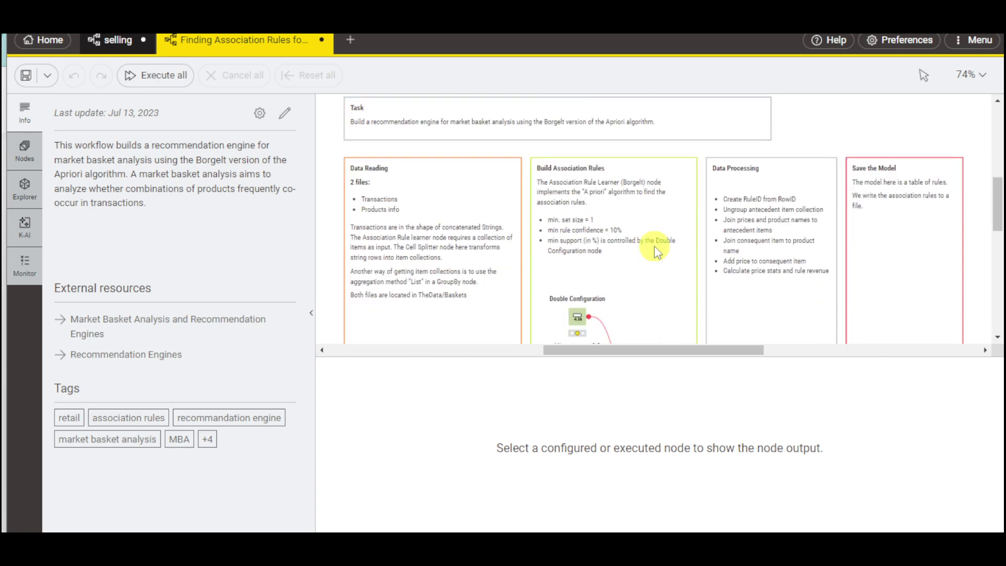
scroll(657, 252, "up", 2)
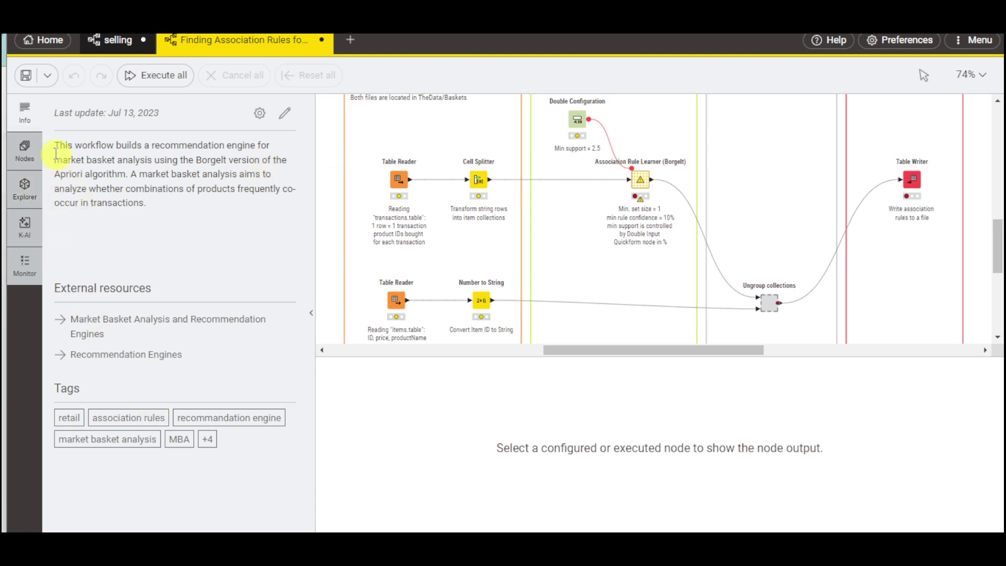
left_click(34, 155)
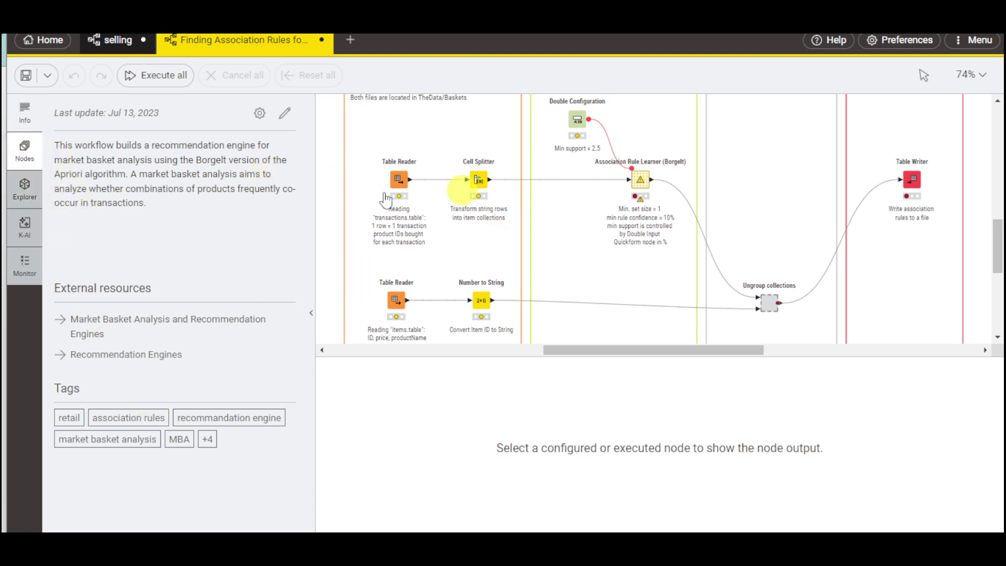
left_click(477, 283)
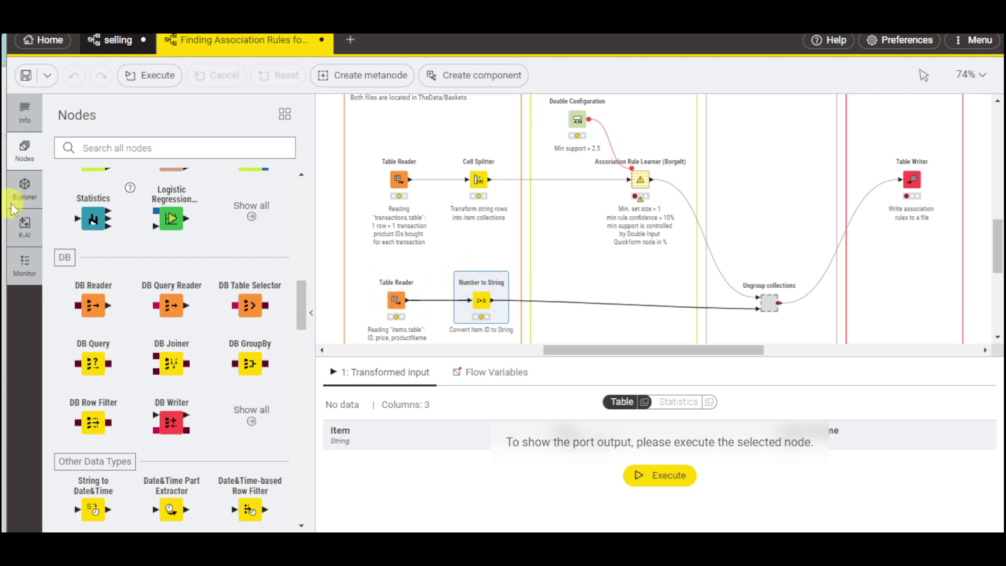
Open the K-AI tab in the left sidebar to see its KNIME Hub login prompt.
left_click(24, 232)
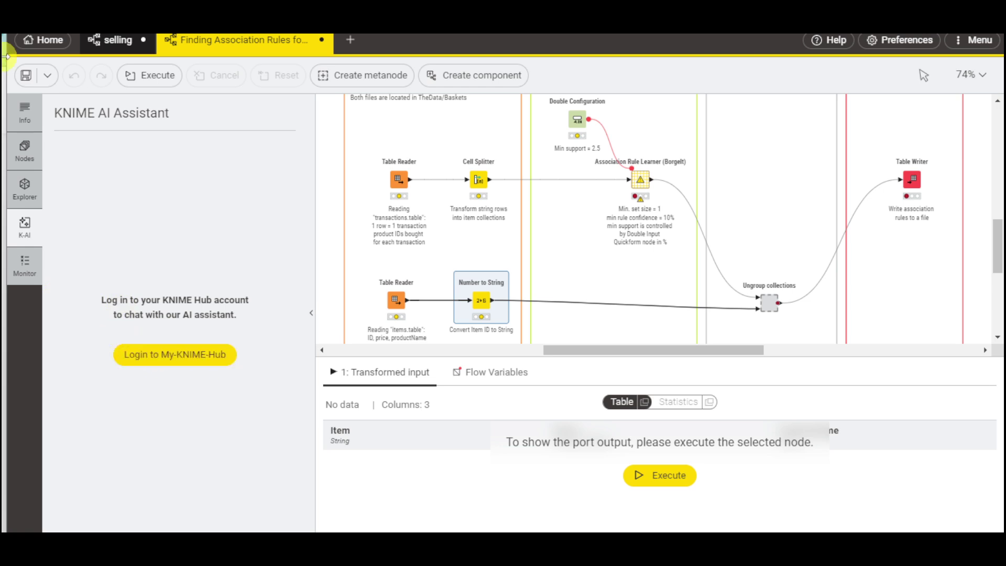
List node warnings in the Workflow monitor and jump to the missing Association Rule Learner (Borgelt) node.
left_click(36, 260)
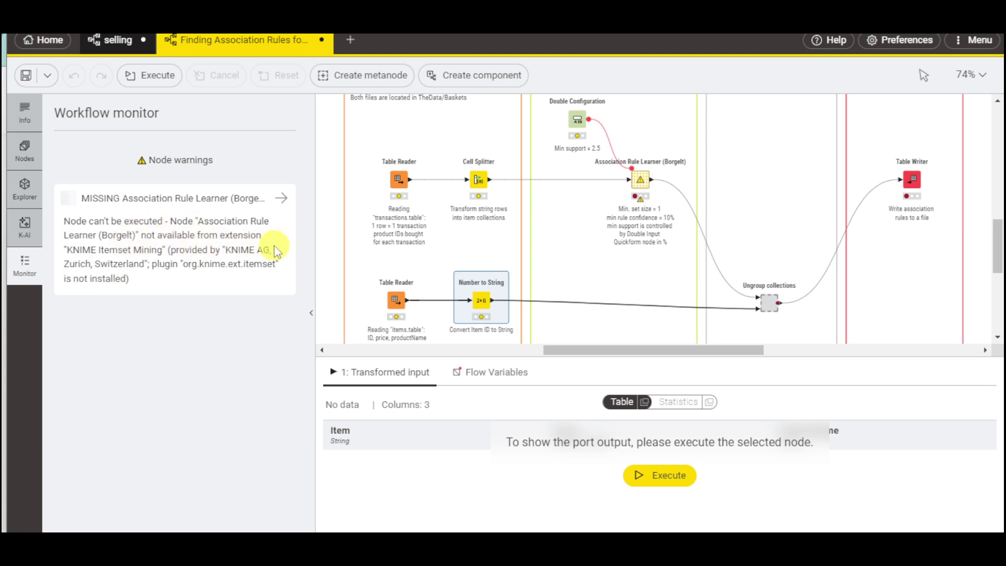
left_click(286, 208)
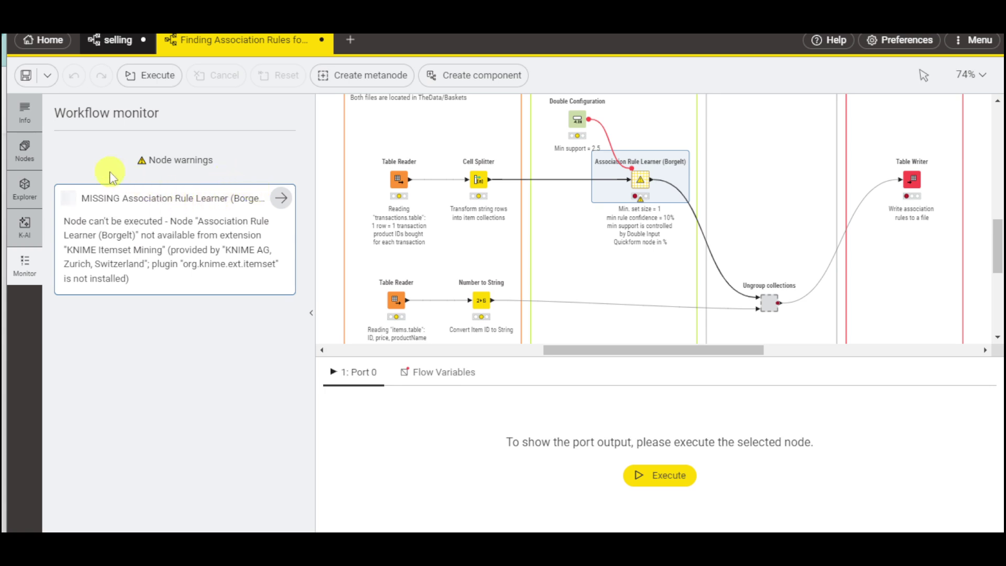
Show the Save, Save as and Export options for the example workflow.
left_click(48, 76)
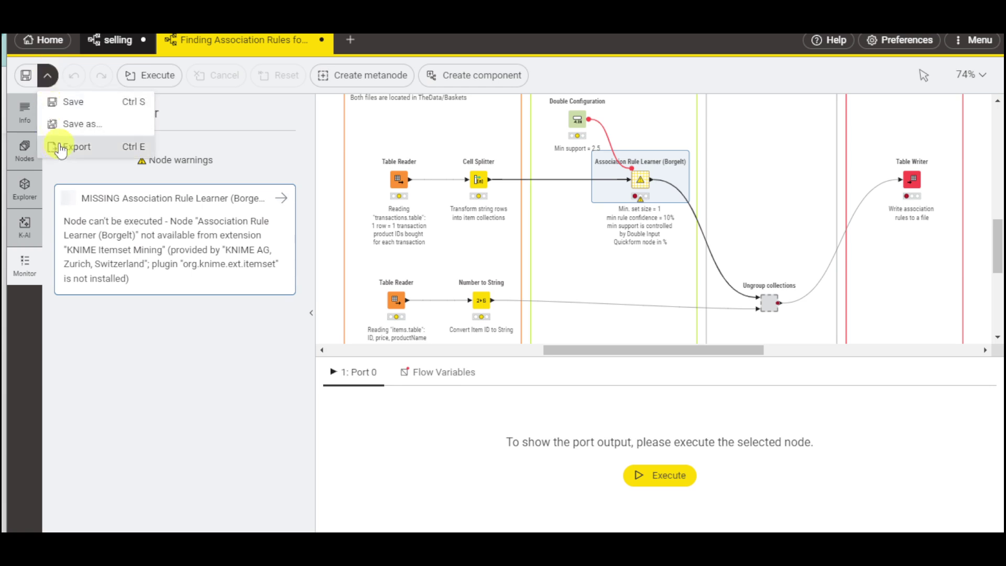